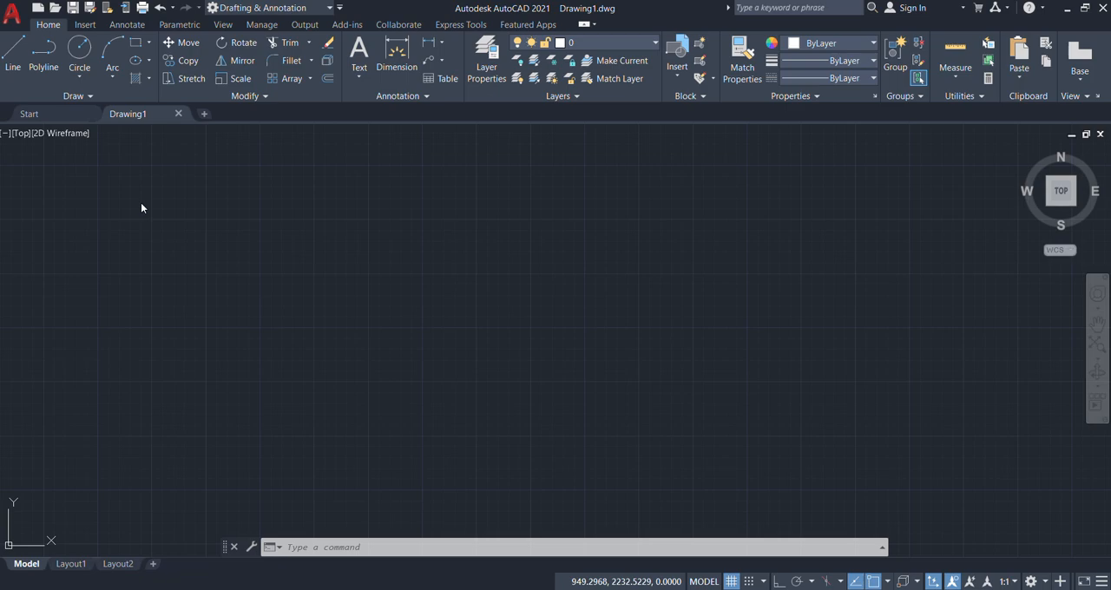
Step: Undo the pan and zoom of the empty drawing, and redo it so the origin is in view
left_click(665, 342)
left_click(340, 290)
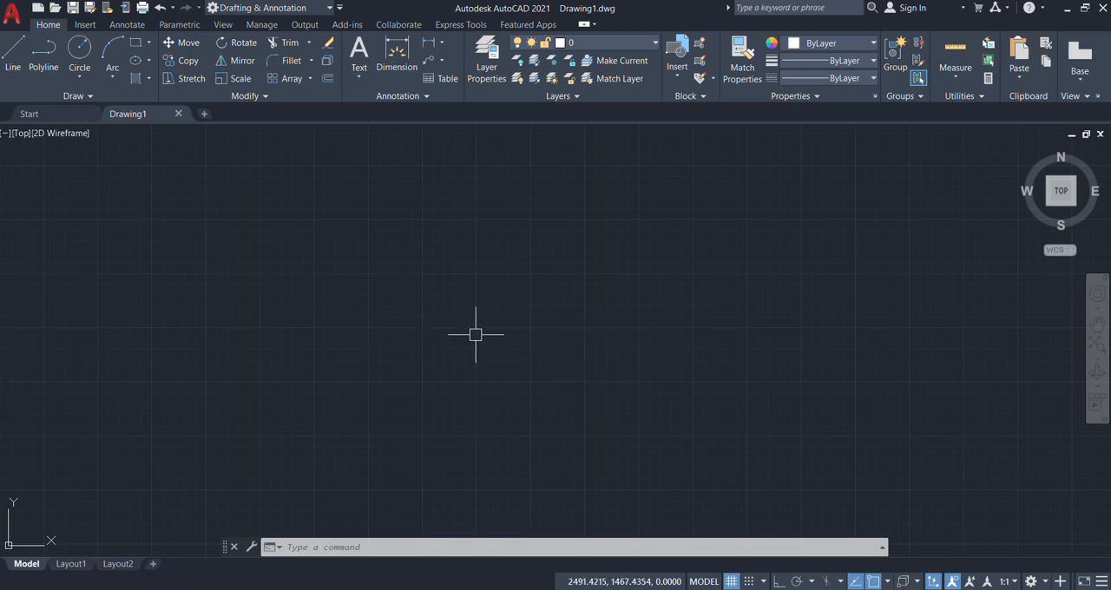
scroll(436, 290, "down", 3)
middle_click_drag(348, 248, 328, 393)
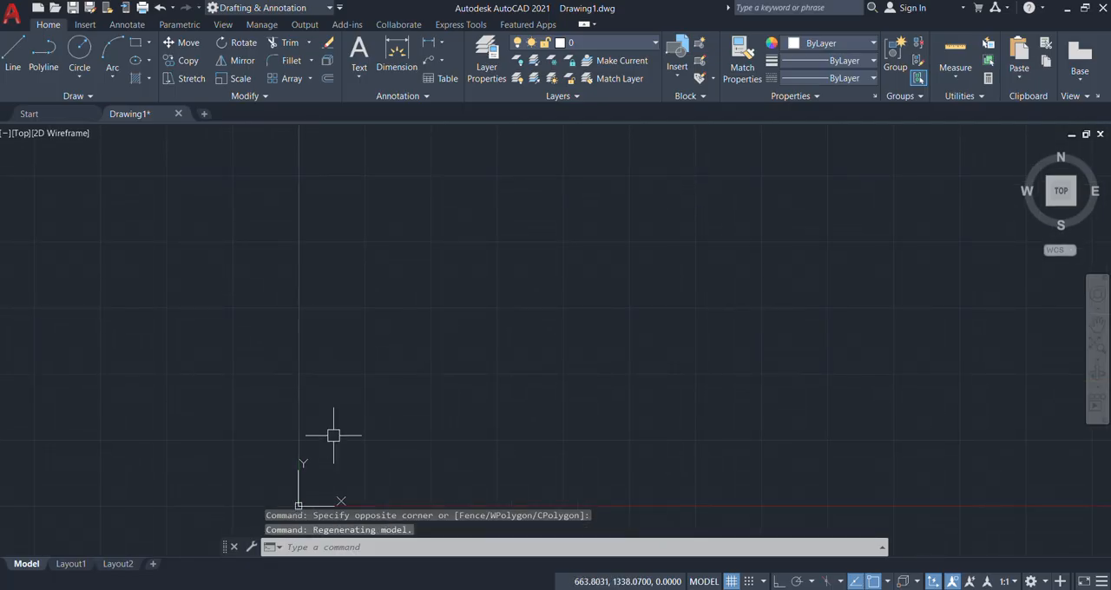
key("Escape")
key("Escape")
key("Escape")
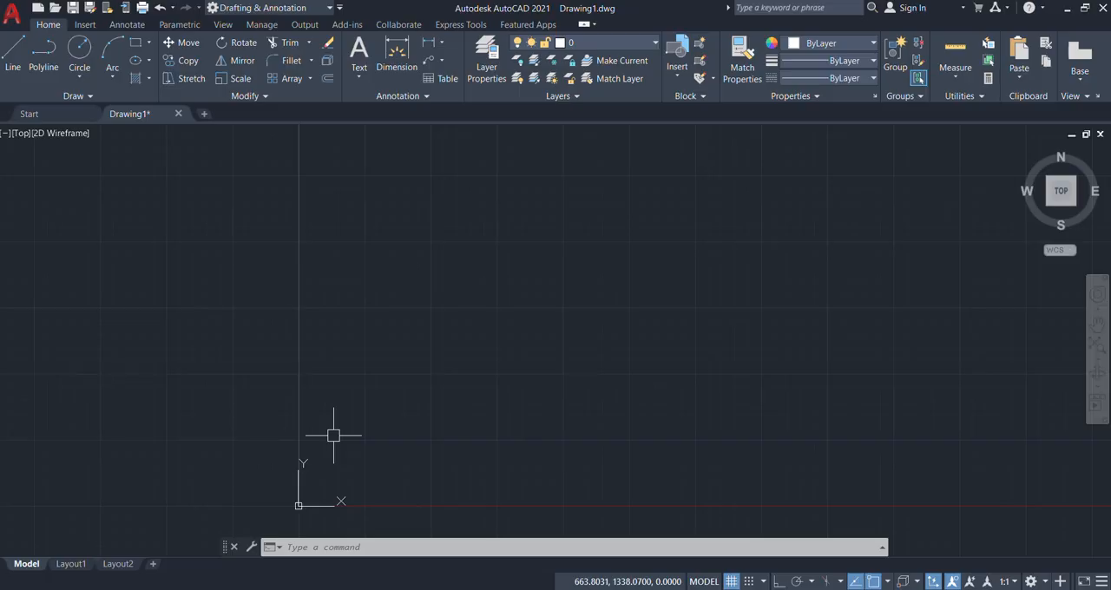
key("ctrl+z")
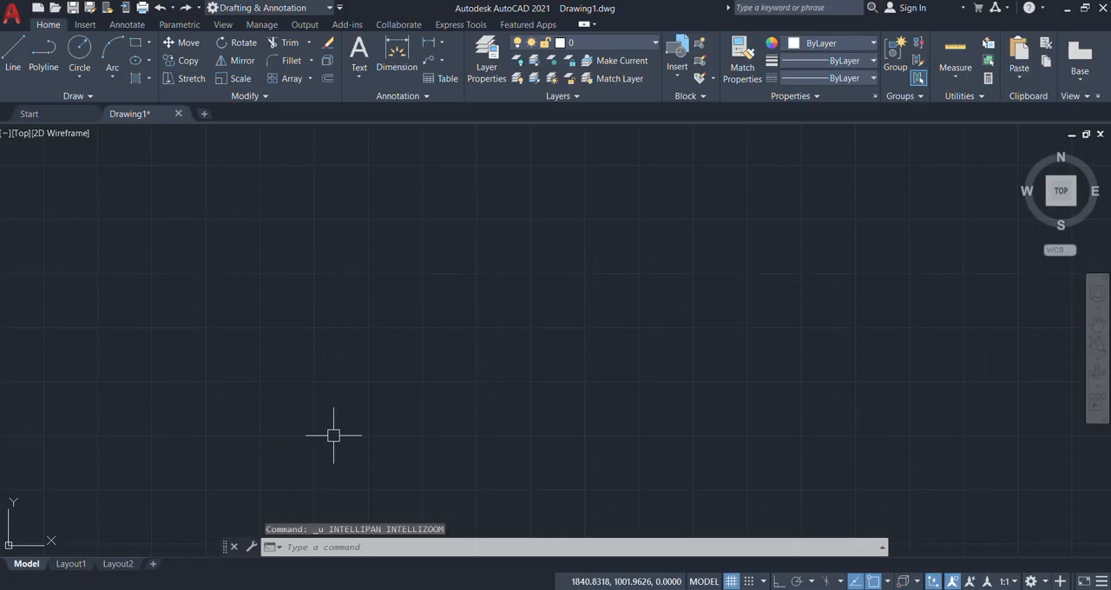
key("ctrl+y")
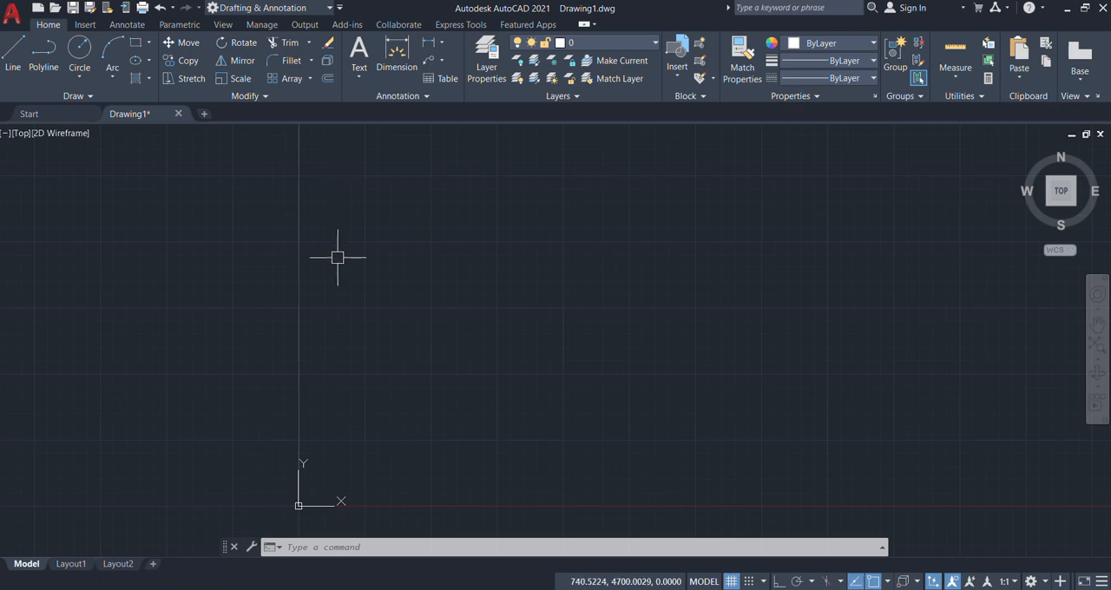
Step: Draw a circle by centre and radius in the open area up and to the right of the origin
type("c")
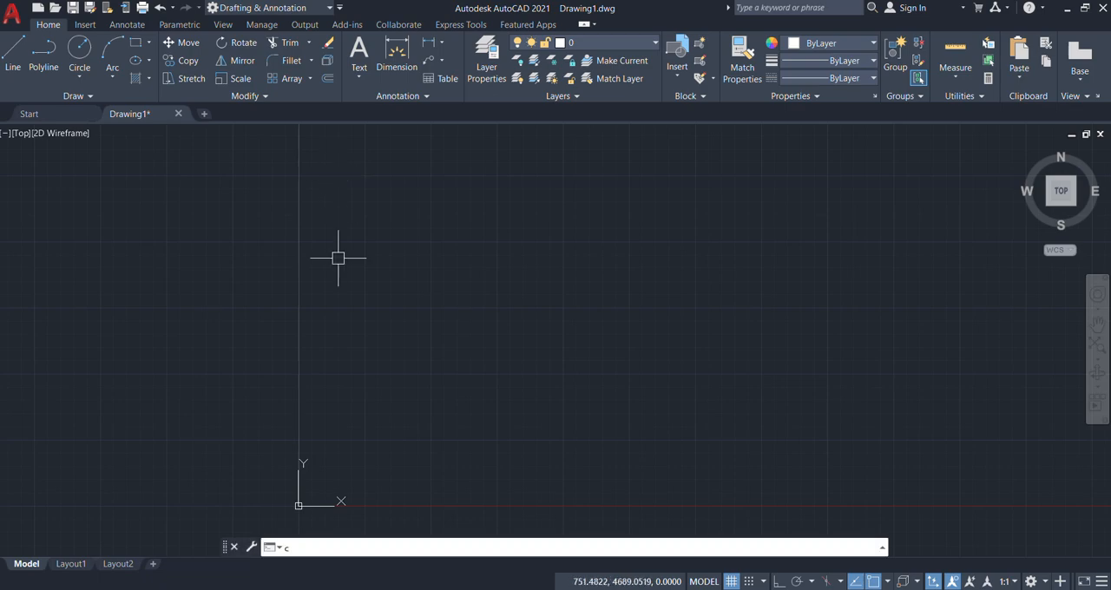
key("Return")
left_click(499, 297)
left_click(422, 358)
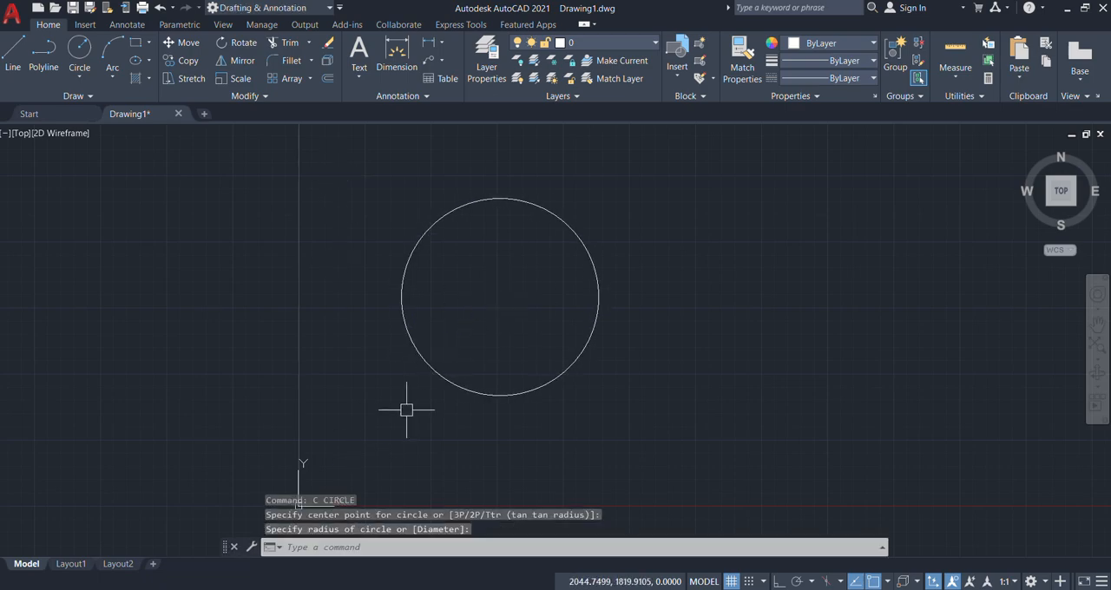
Step: Draw a rectangle that overlaps the circle's right half and extends beyond it to the lower right
type("rec")
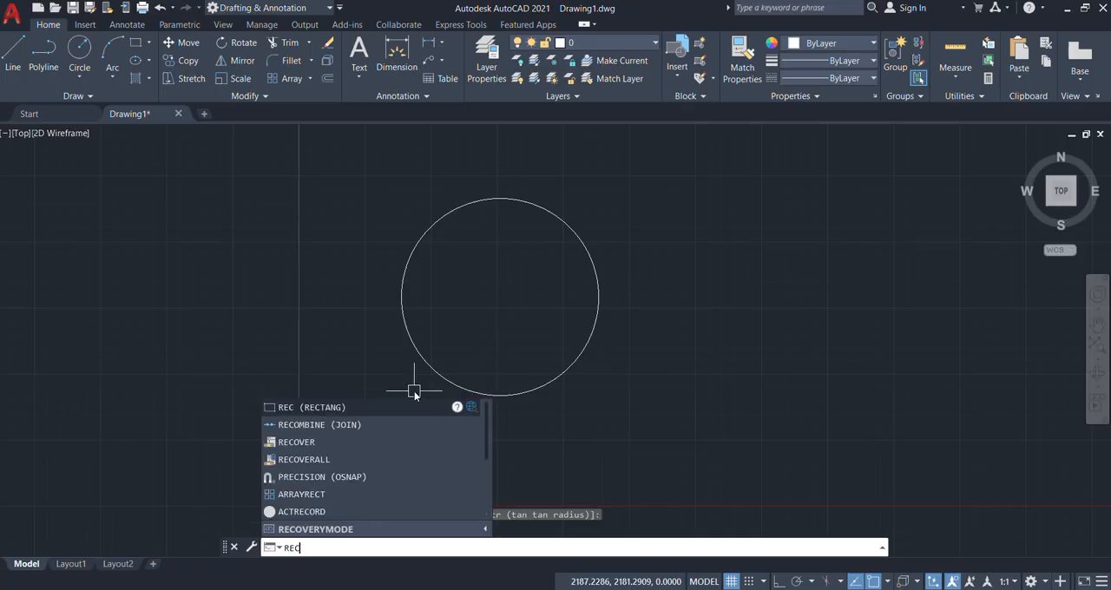
key("Return")
left_click(496, 240)
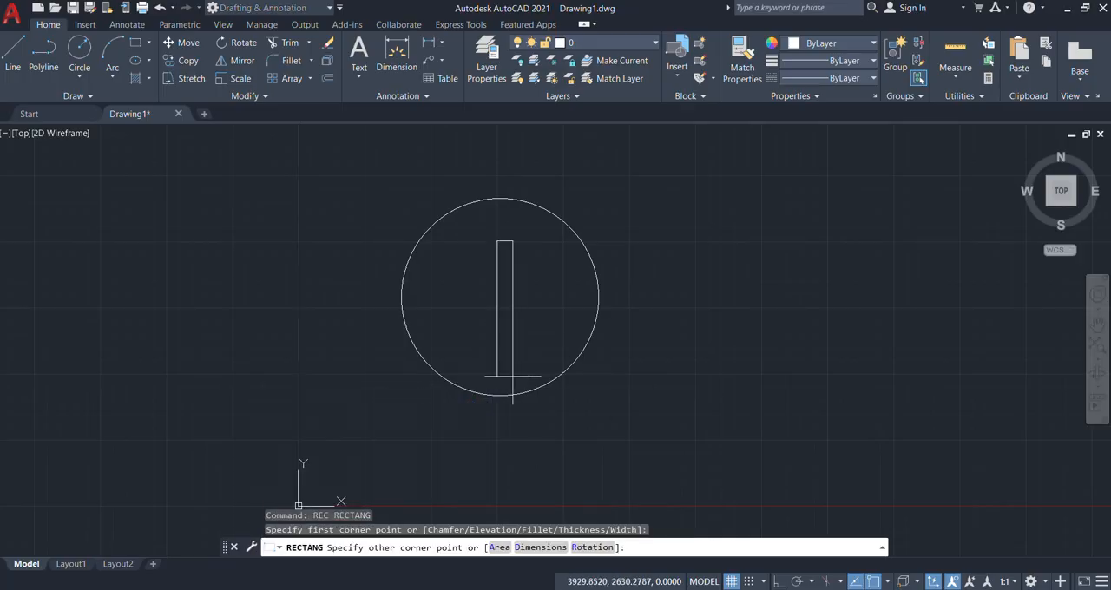
left_click(725, 427)
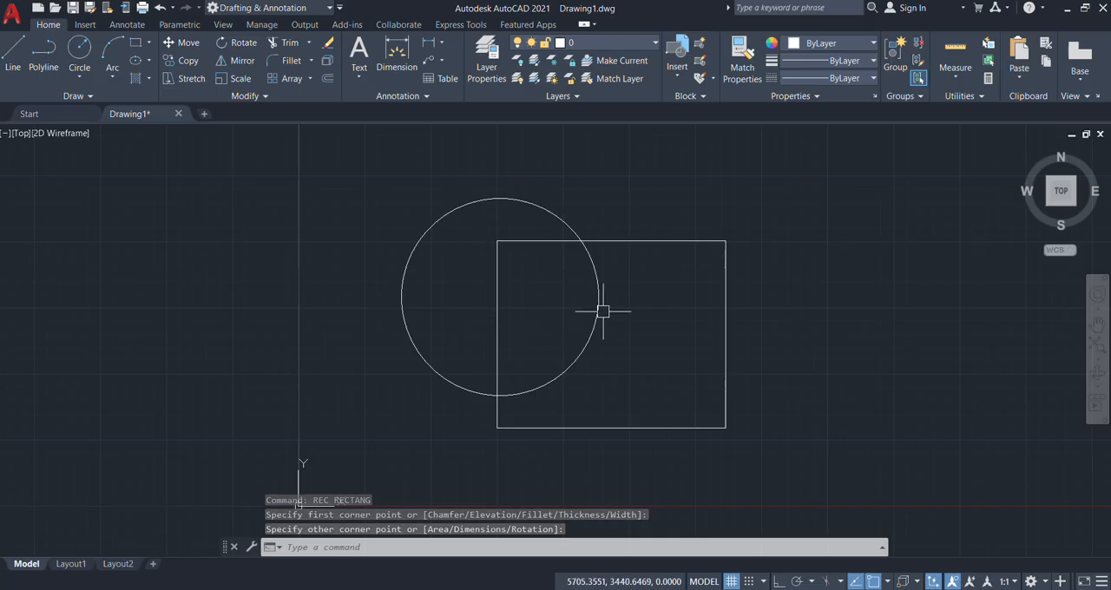
Step: Select the circle and rectangle with a left-to-right window enclosing both, and clear the selection
mouse_move(603, 309)
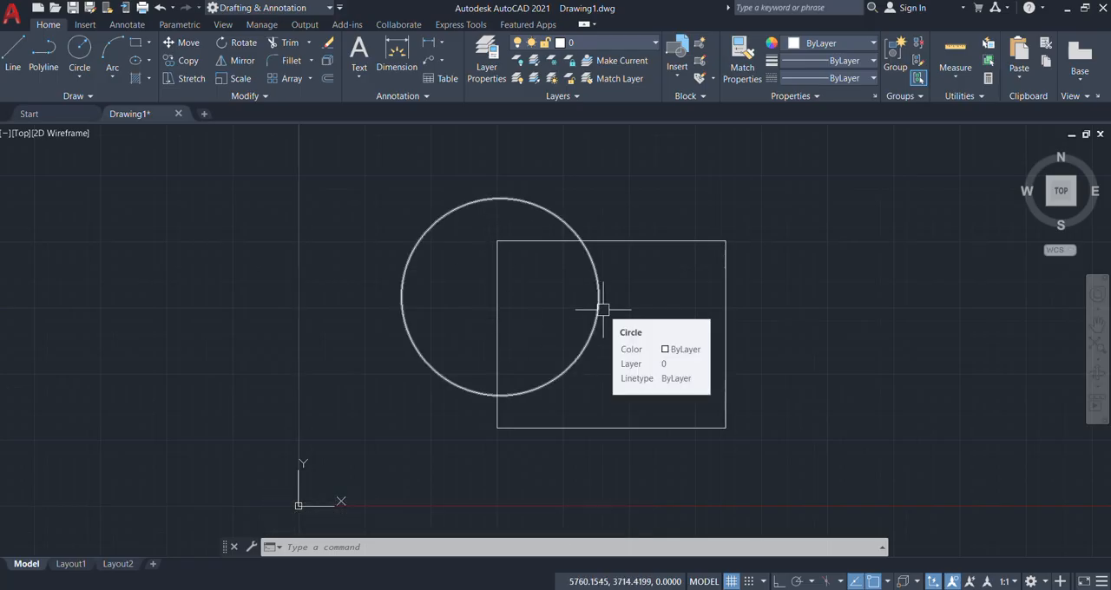
left_click(329, 152)
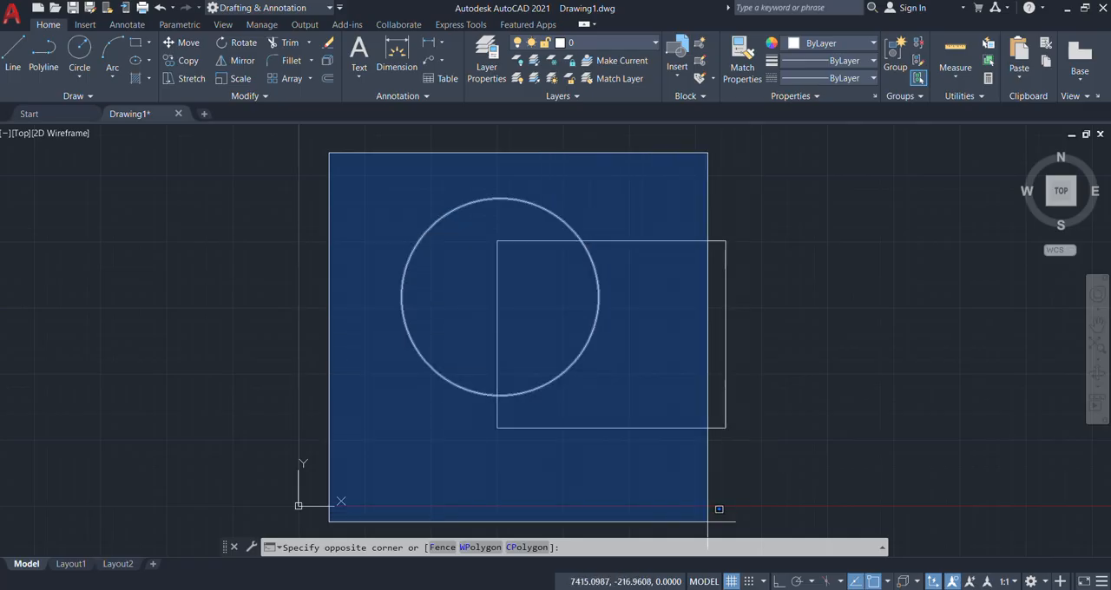
left_click(787, 465)
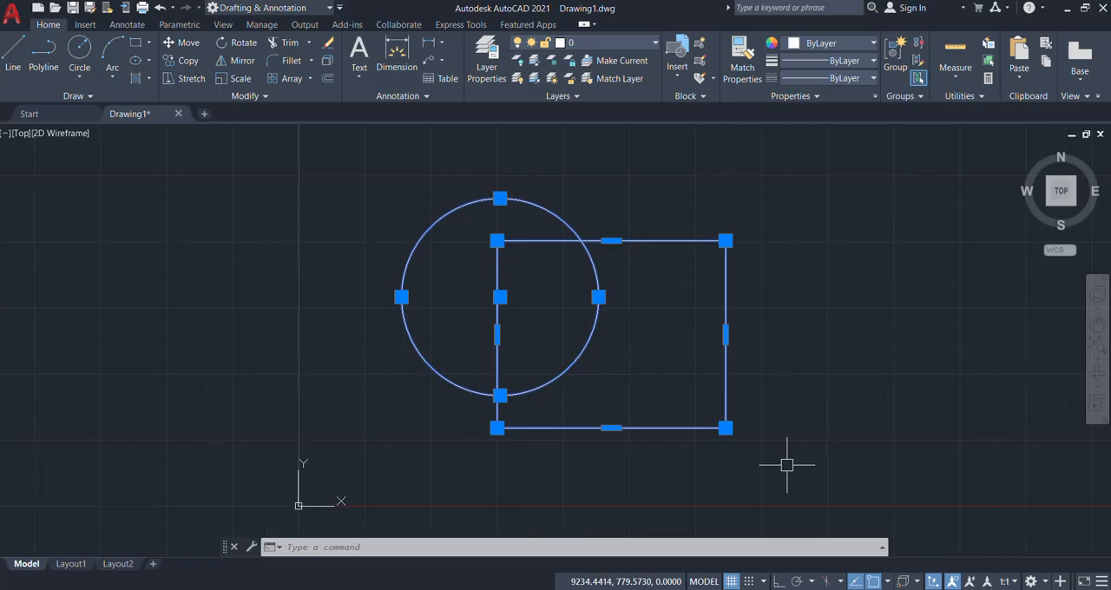
key("Escape")
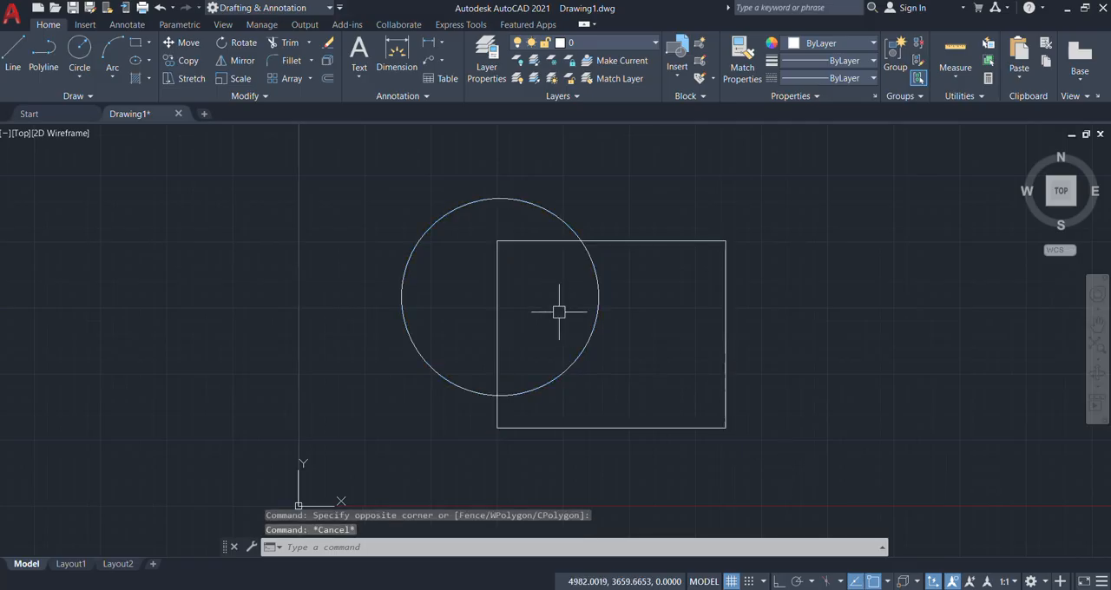
Step: Select only the circle and only the rectangle with separate left-to-right windows, clearing the selection after each
left_click(325, 161)
left_click(649, 432)
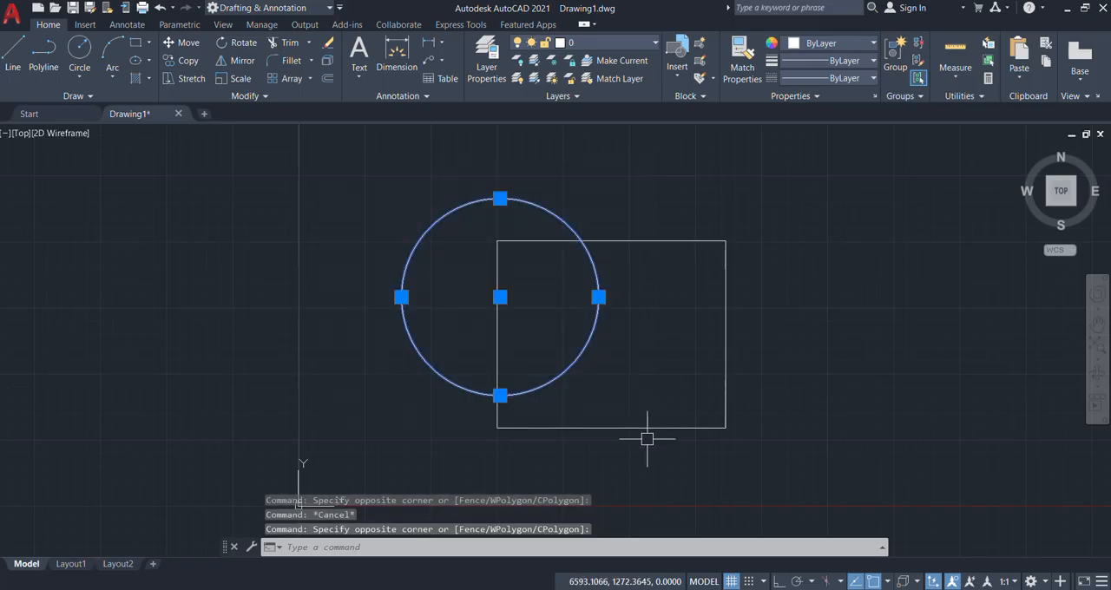
key("Escape")
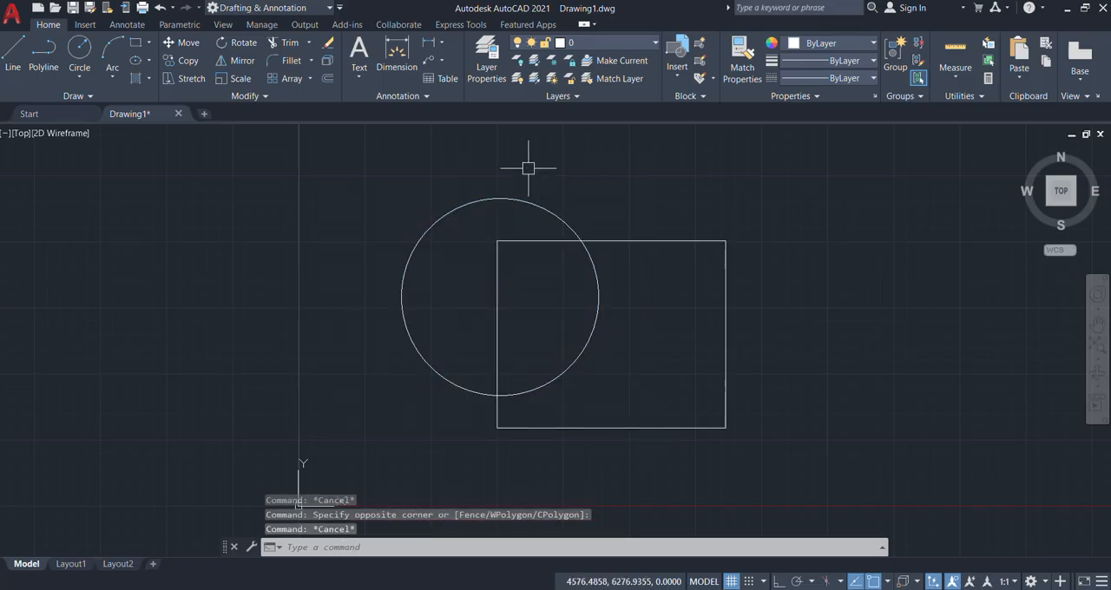
left_click(460, 139)
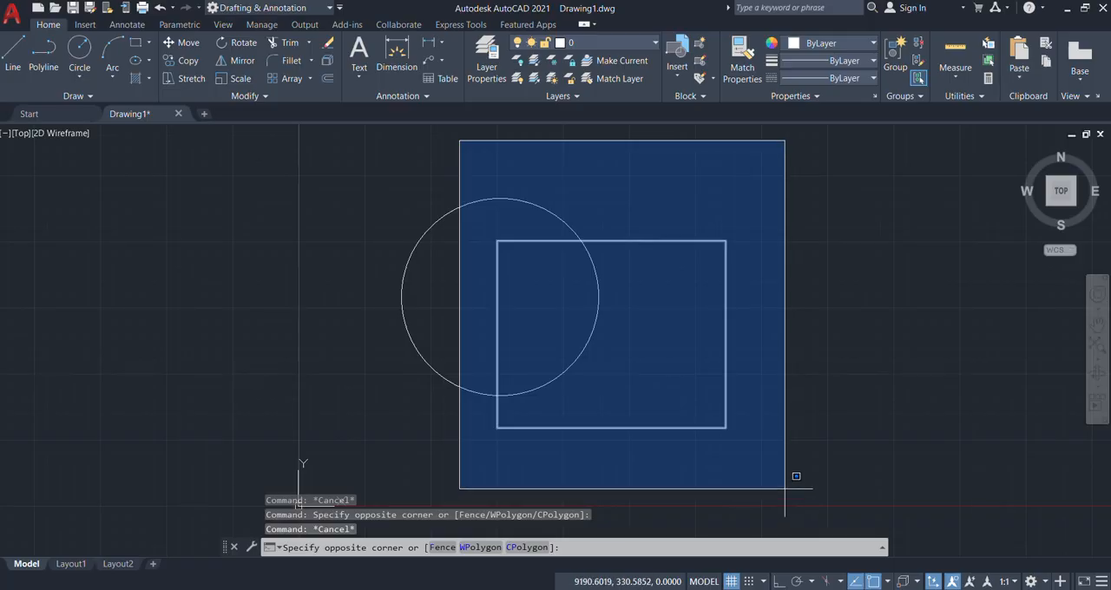
left_click(785, 489)
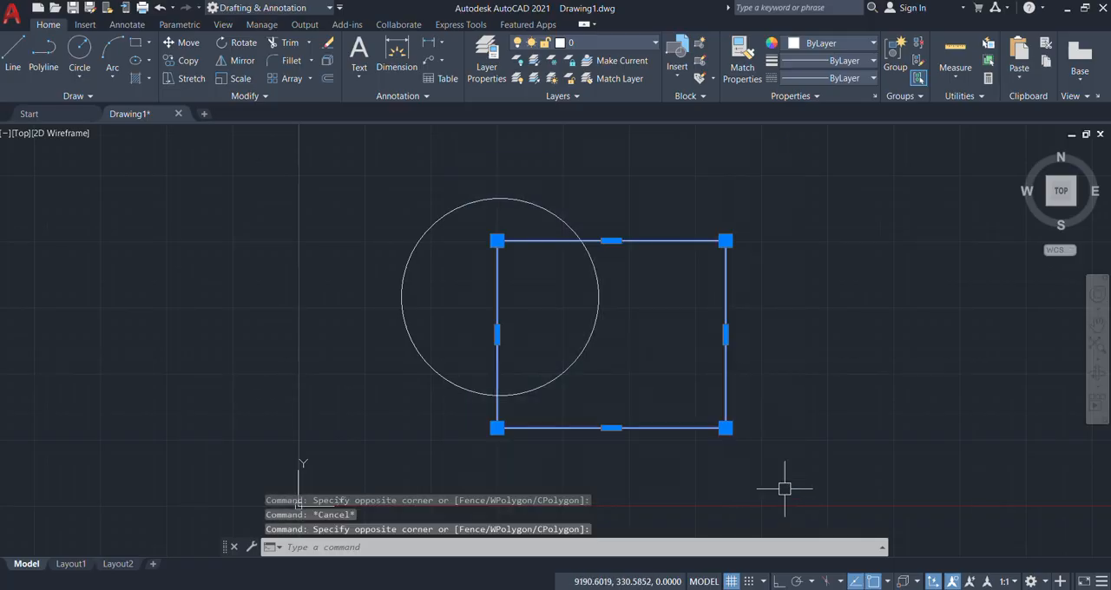
key("Escape")
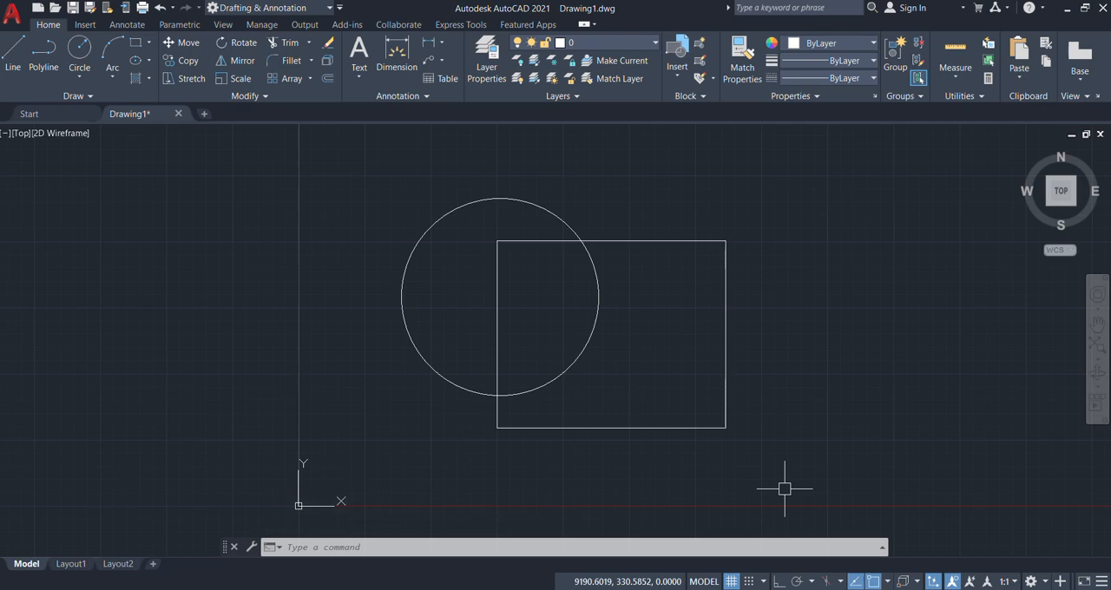
Step: Select the circle and rectangle with a right-to-left crossing window around both, and clear the selection
left_click(766, 157)
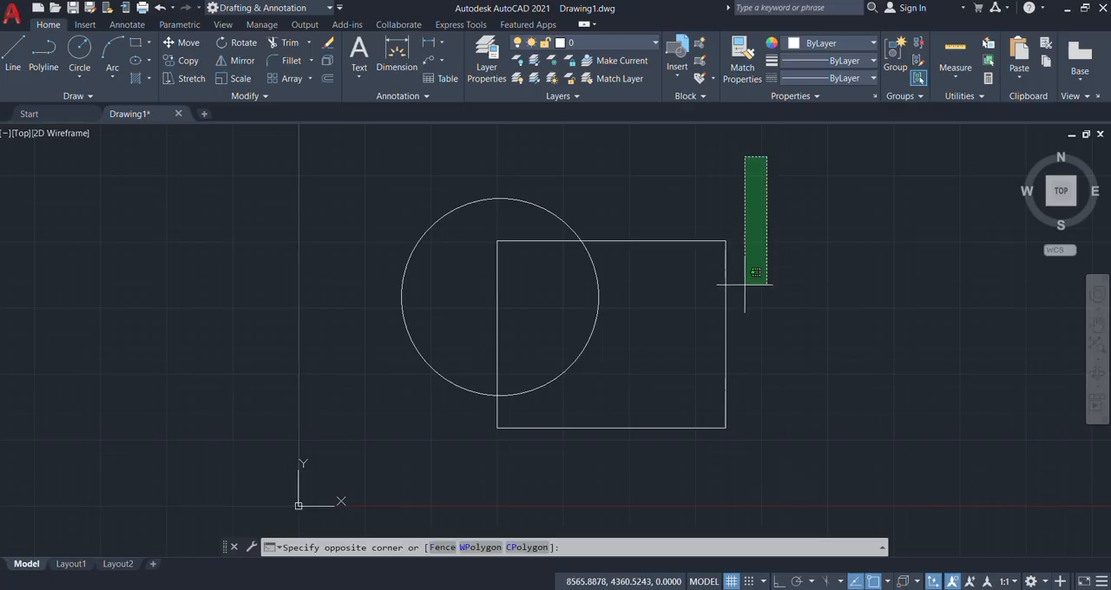
left_click(373, 460)
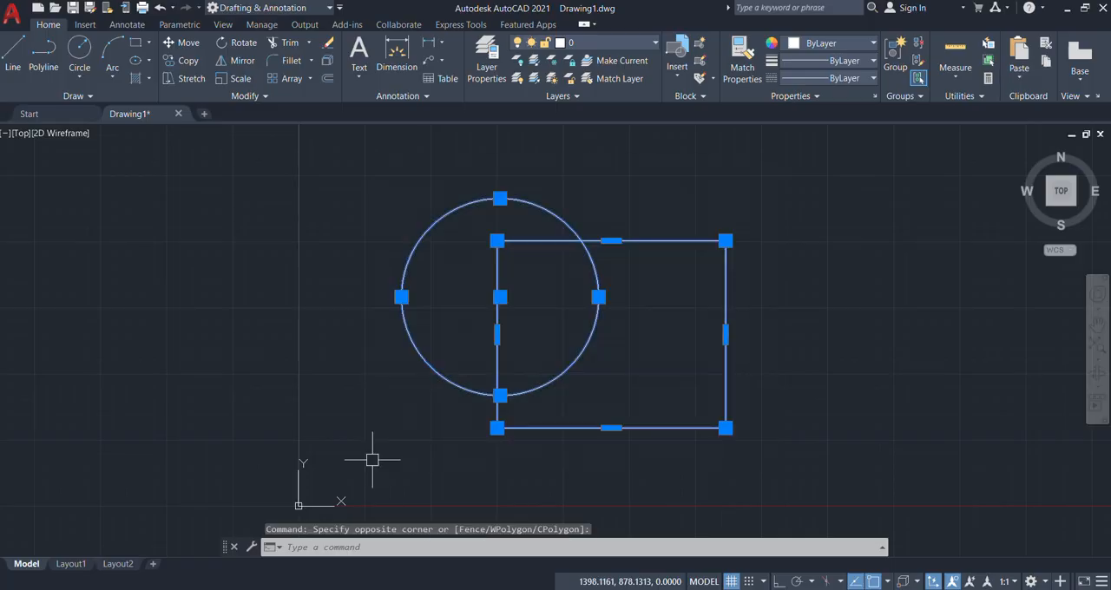
key("Escape")
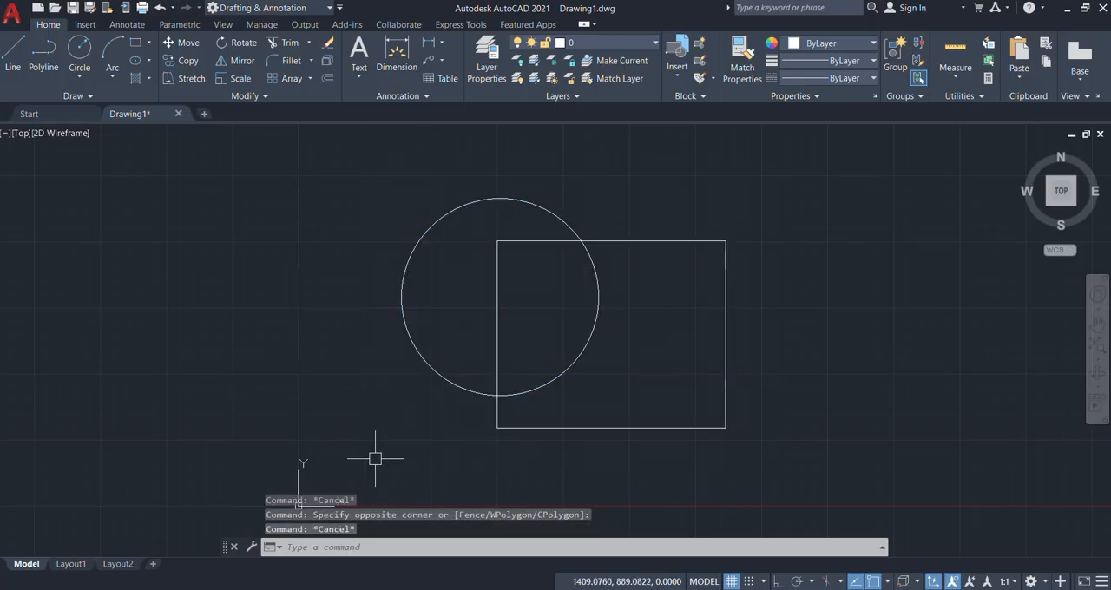
Step: Select both shapes with a crossing window that encloses the circle but cuts through the rectangle, and clear the selection
left_click(613, 163)
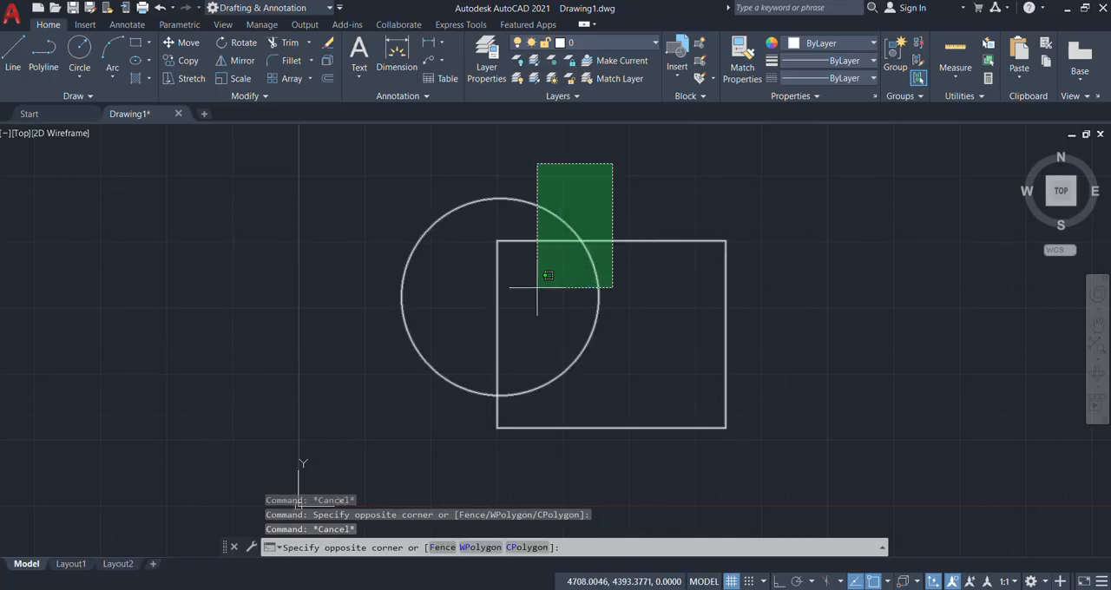
left_click(357, 409)
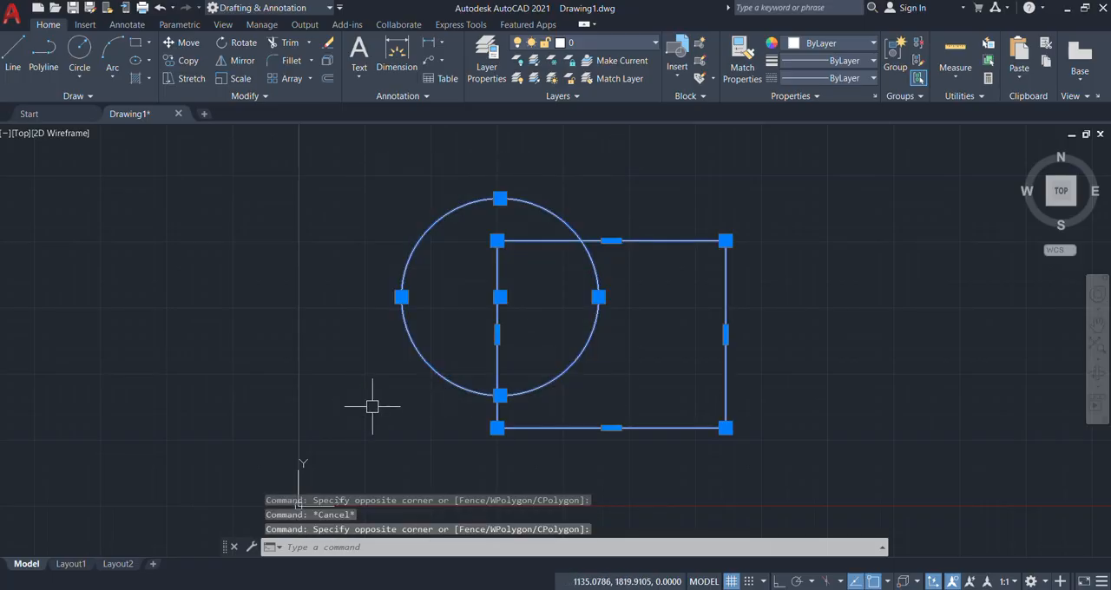
key("Escape")
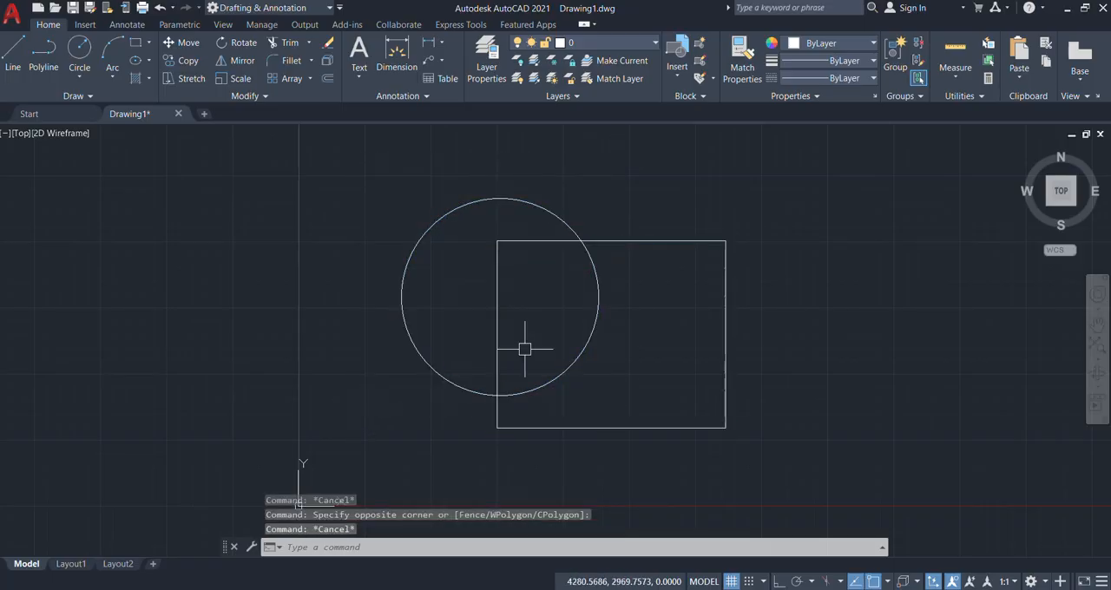
Step: Select both shapes with a small crossing window over their upper intersection, and clear the selection
left_click(614, 212)
left_click(557, 265)
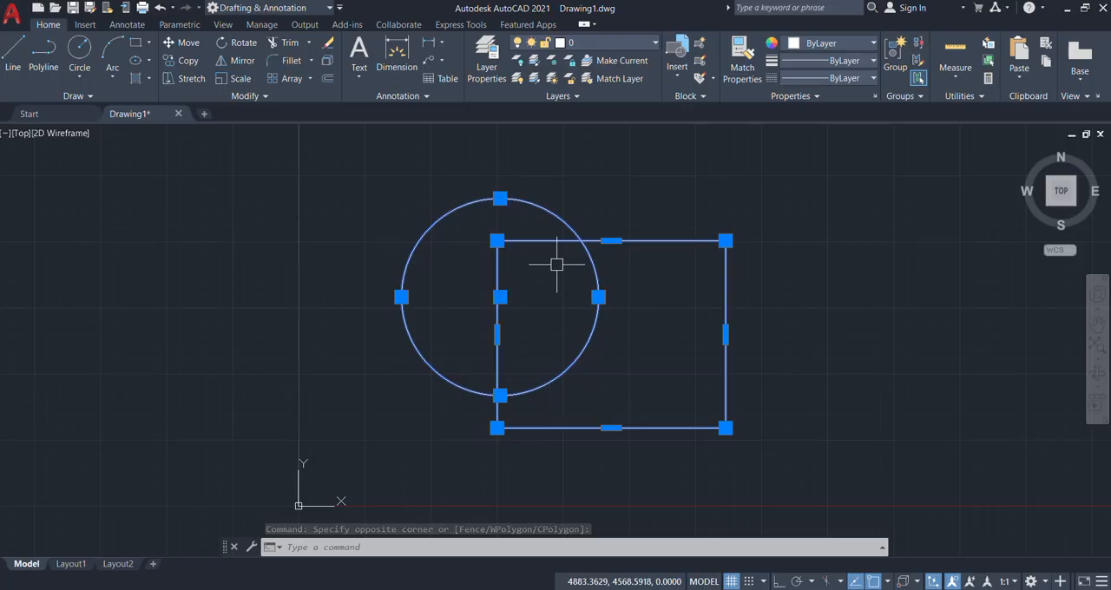
key("Escape")
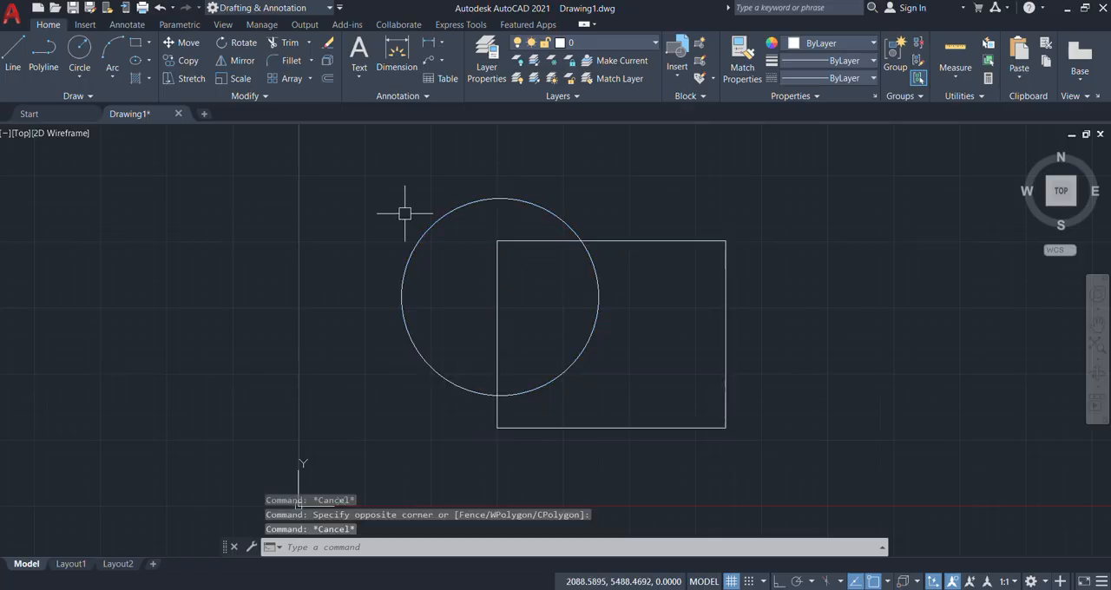
Step: Try a left-to-right window covering only parts of both shapes, select the circle with one enclosing it, and clear the selection
left_click(351, 165)
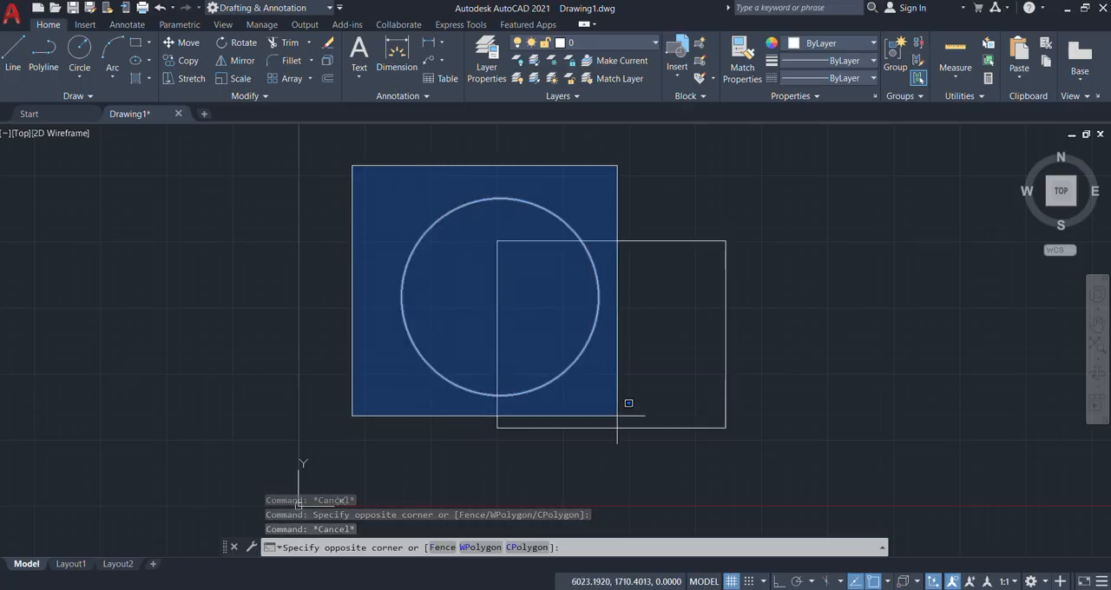
left_click(562, 342)
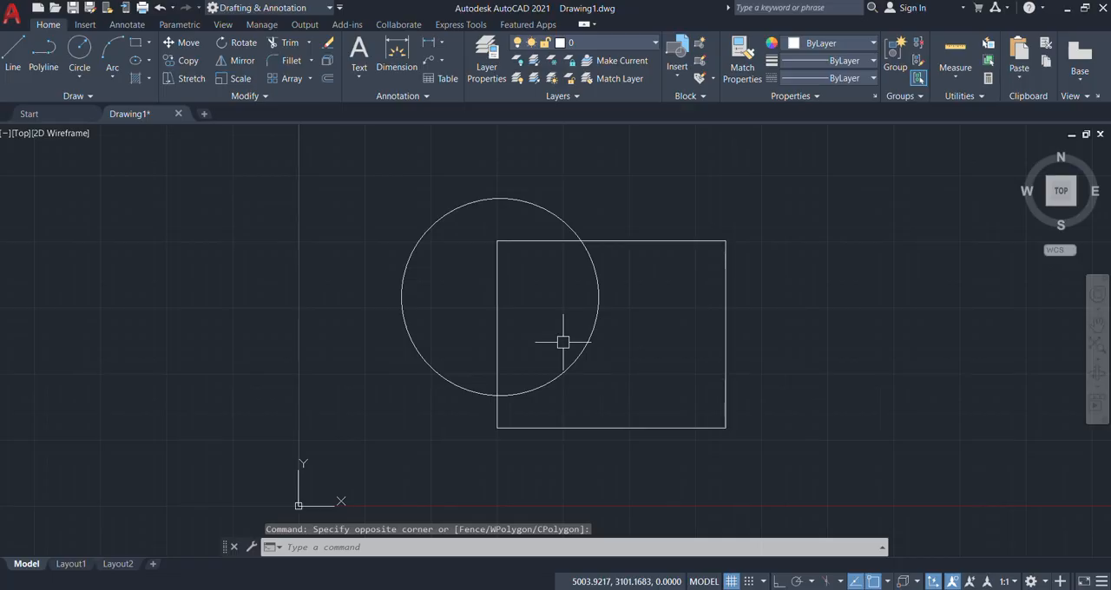
left_click(354, 151)
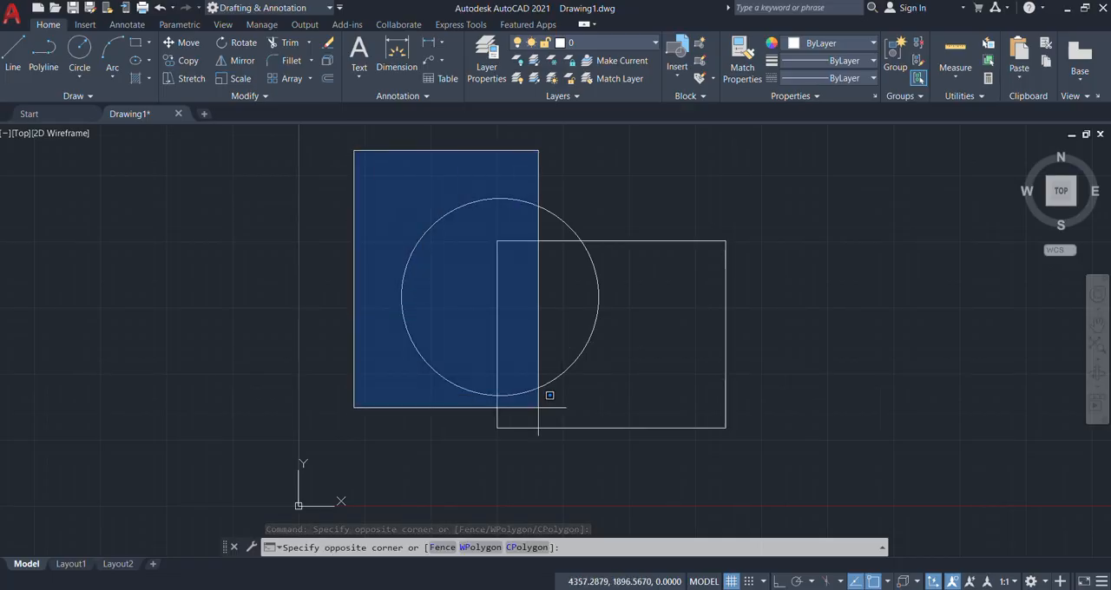
left_click(681, 414)
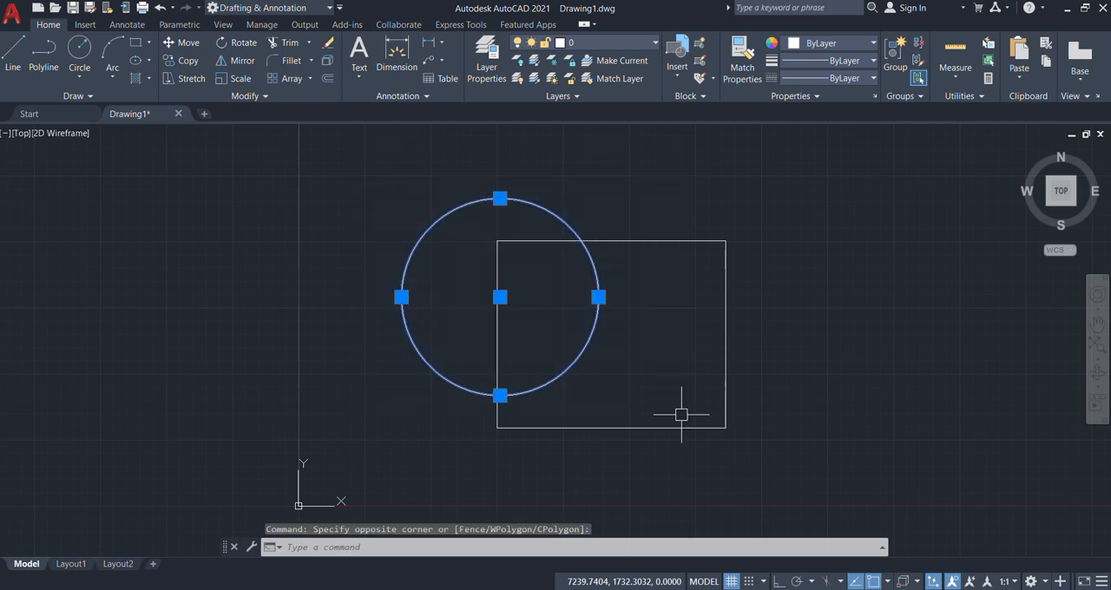
key("Escape")
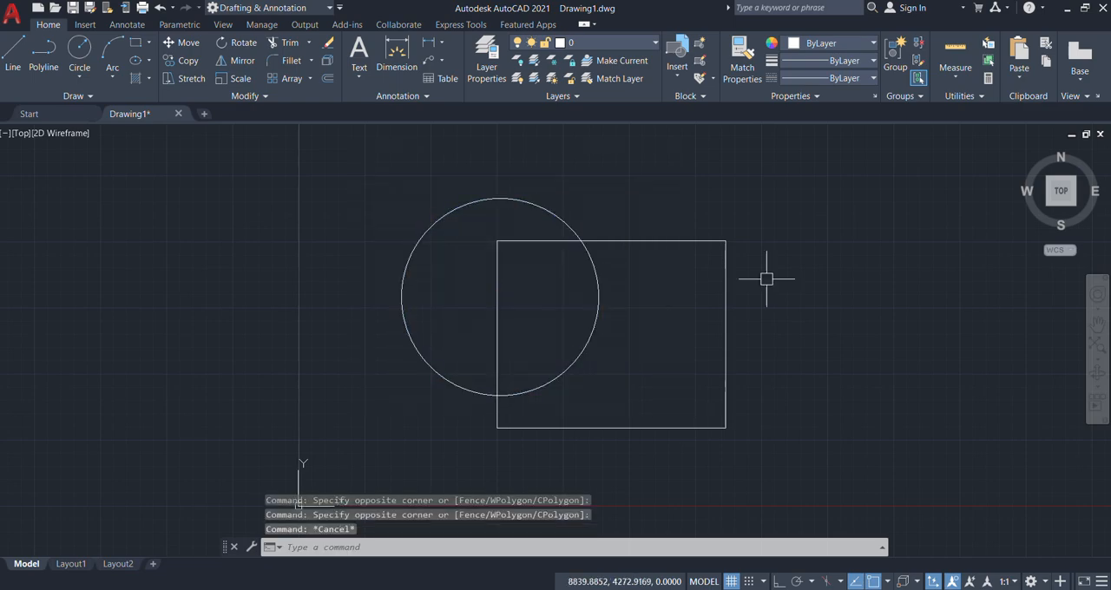
Step: Select the circle and rectangle again with a small right-to-left crossing window at their upper intersection, and clear the selection
left_click(613, 206)
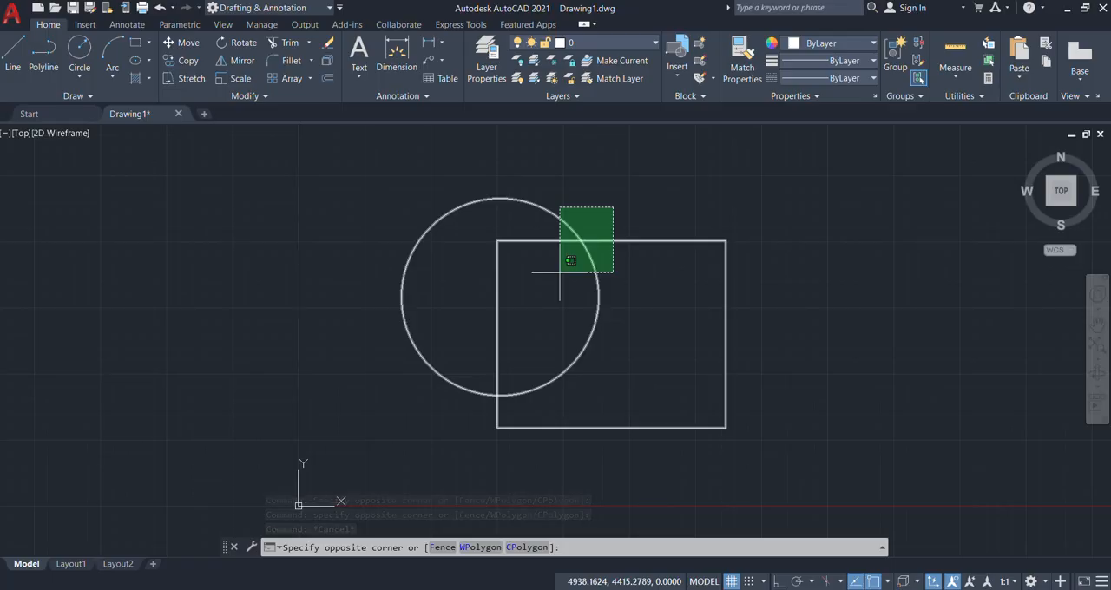
left_click(559, 273)
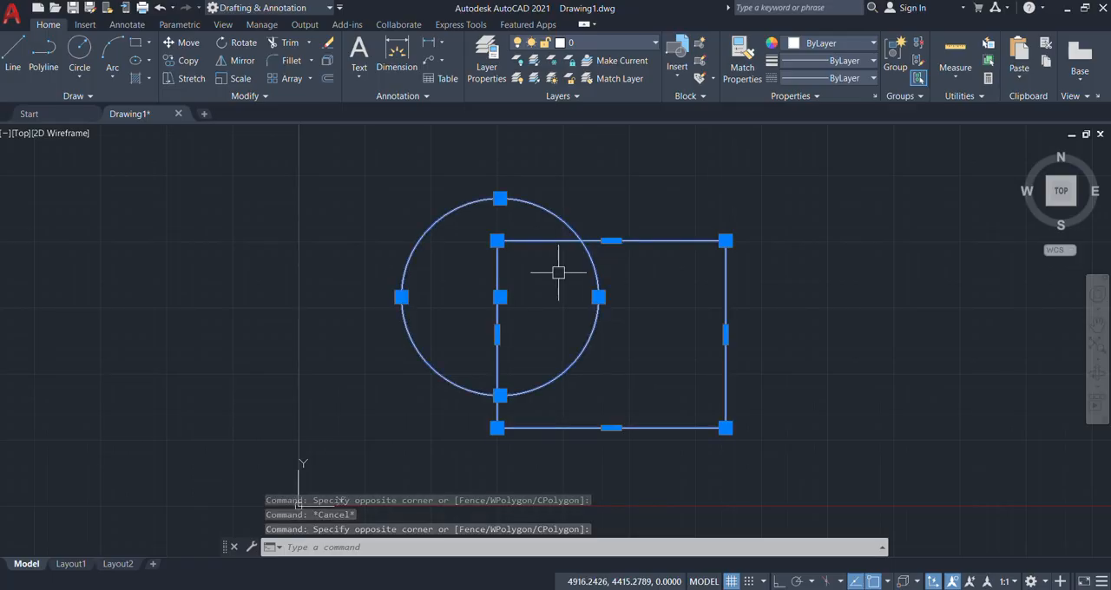
key("Escape")
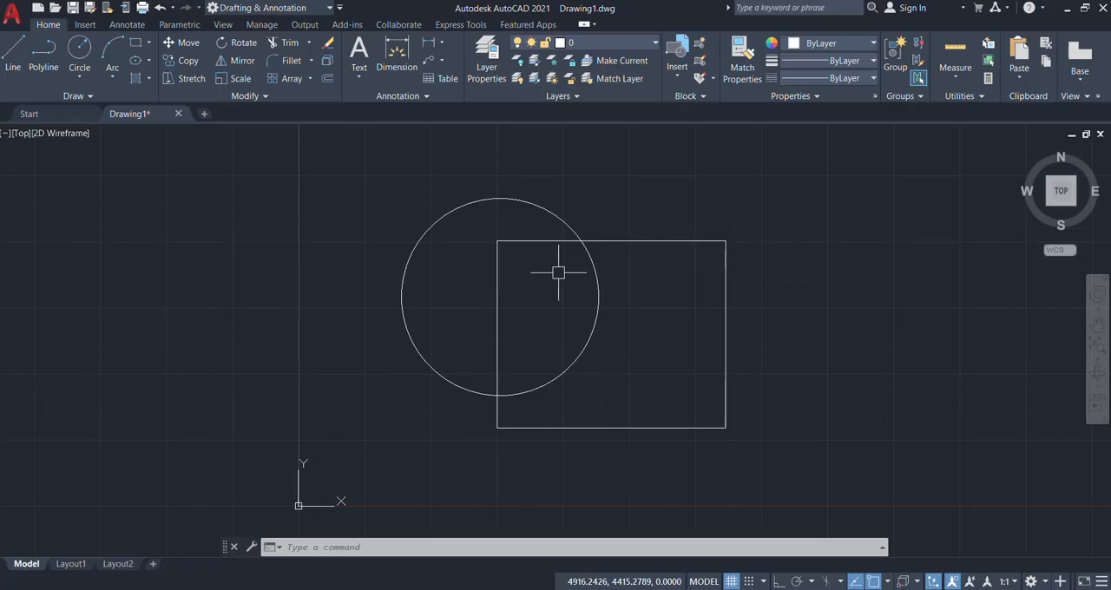
Step: Hide the command line window, turn Clean Screen on and off, and bring the command line back
key("ctrl+9")
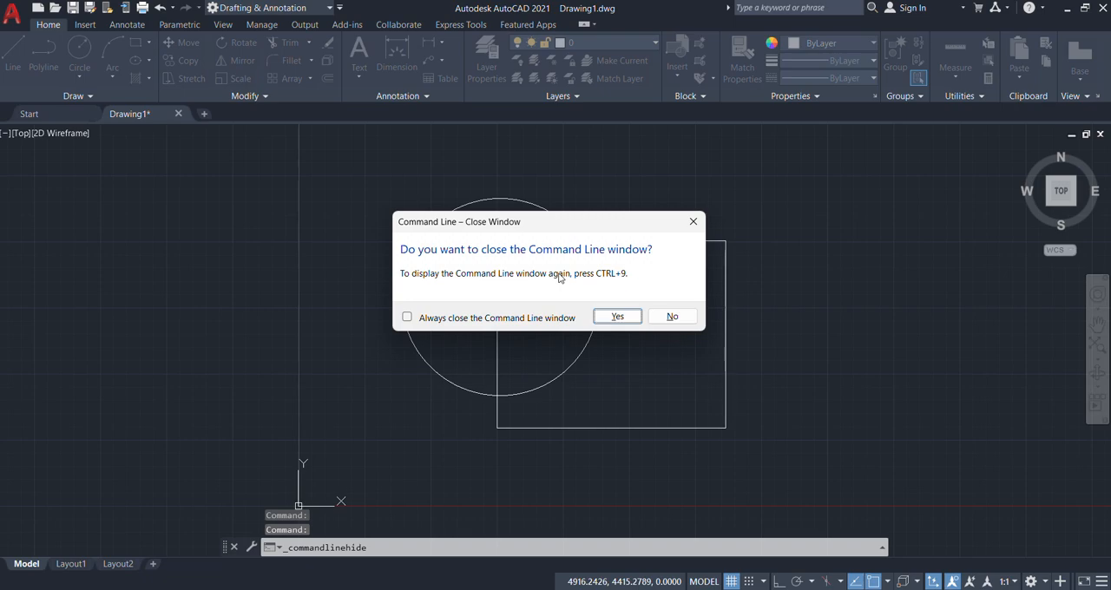
key("Return")
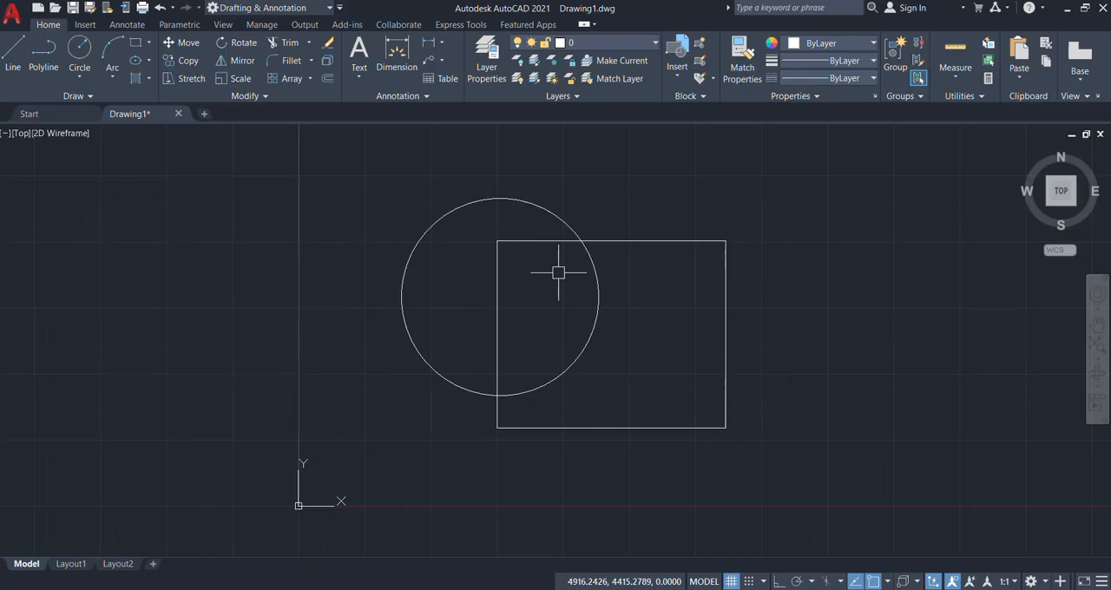
key("ctrl+0")
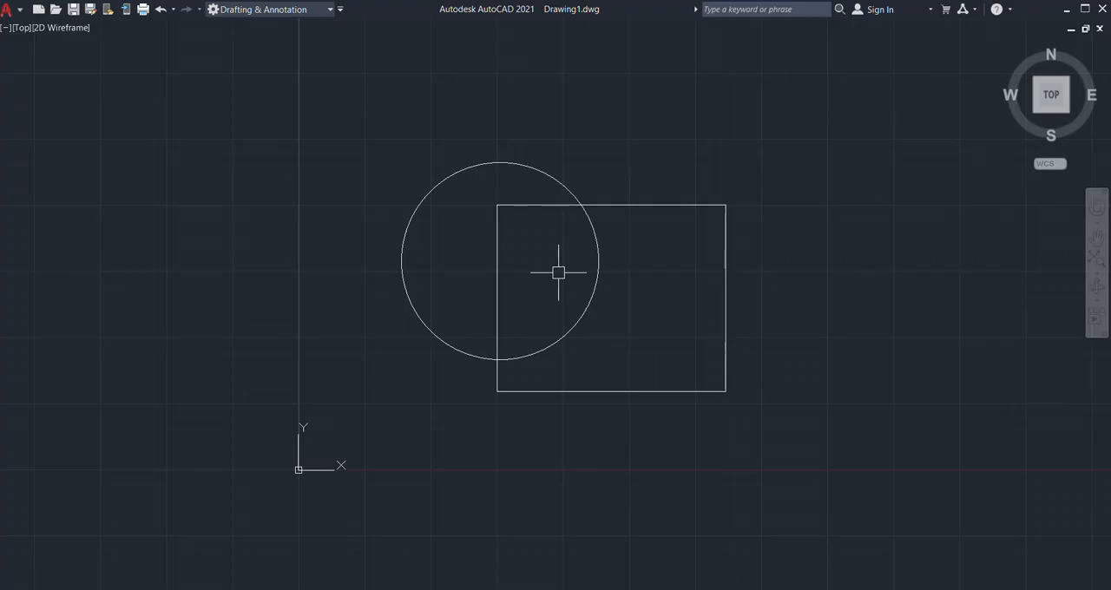
key("ctrl+0")
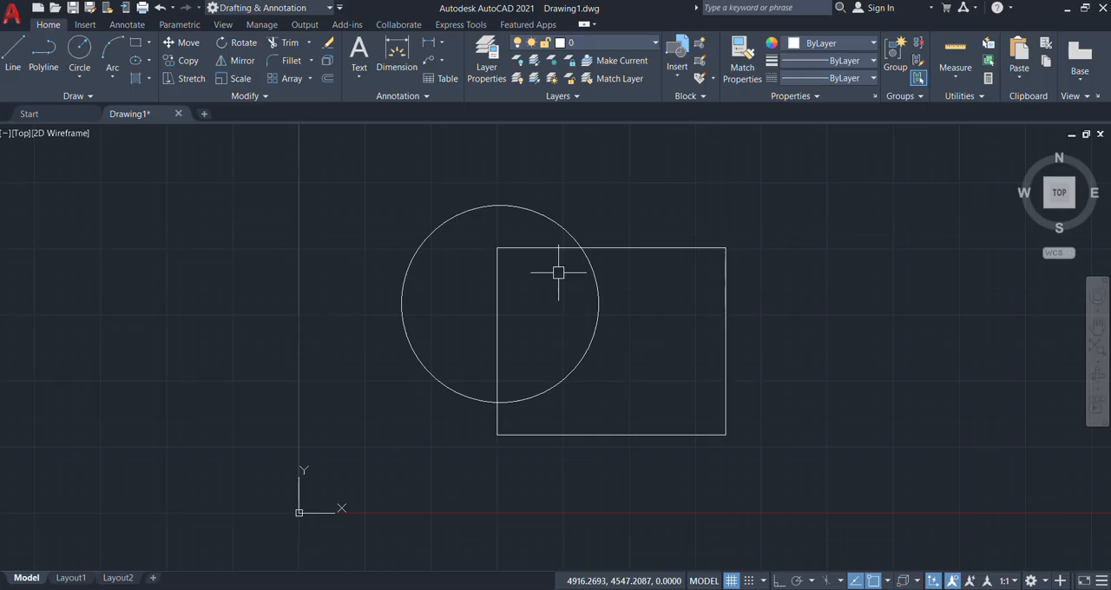
key("ctrl+9")
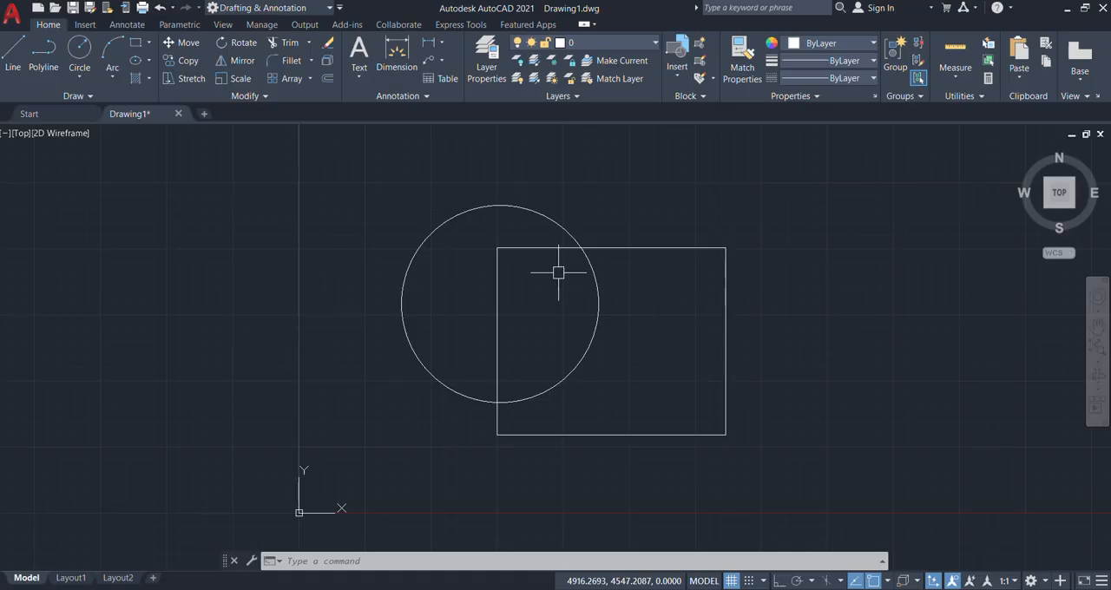
Step: Draw a second circle with a radius of about 1925 above and right of the rectangle, clear of both shapes
scroll(290, 278, "down", 6)
scroll(302, 292, "up", 10)
scroll(329, 321, "down", 4)
middle_click_drag(463, 314, 424, 294)
middle_click_drag(432, 339, 430, 356)
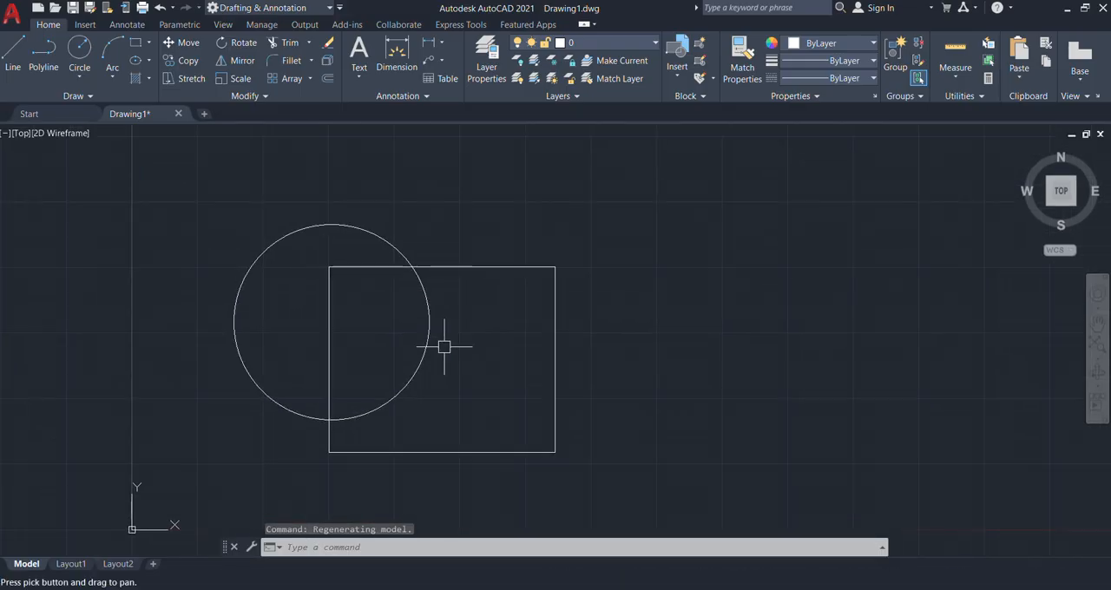
type("c")
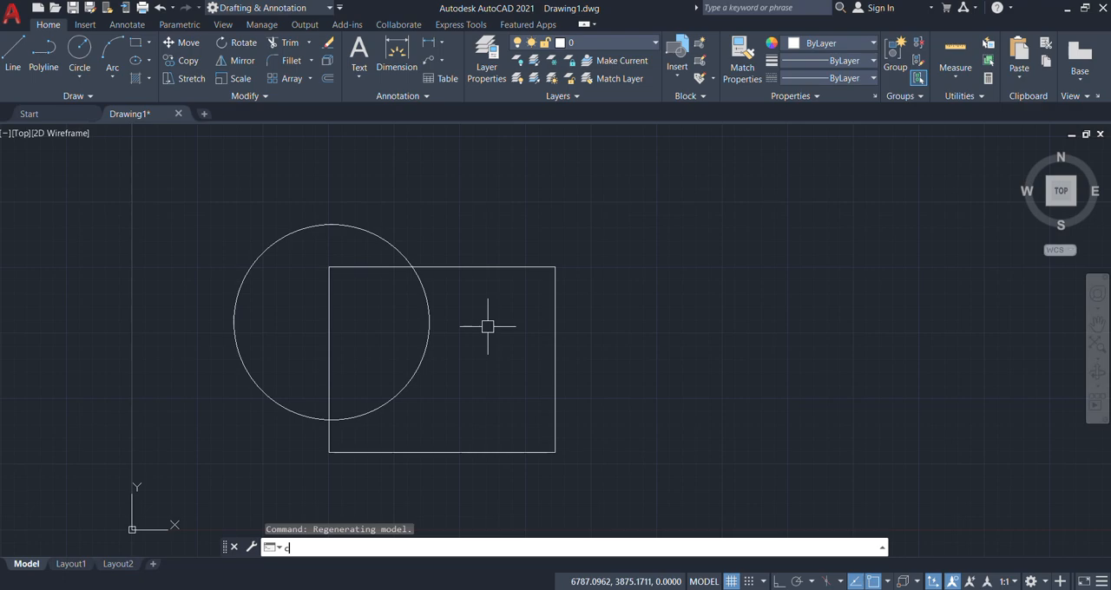
key("Return")
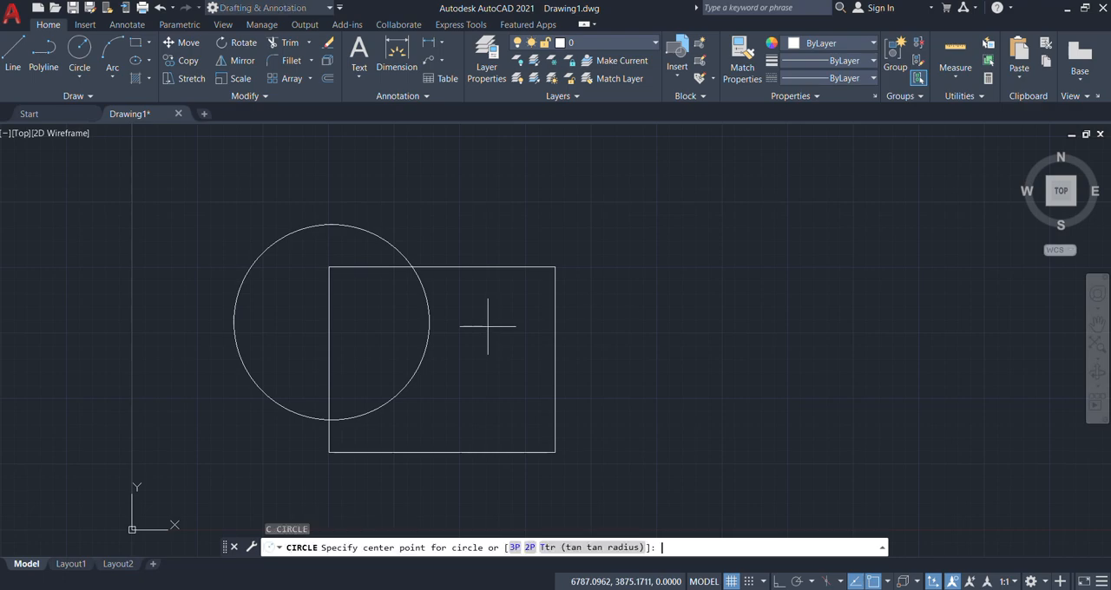
left_click(673, 206)
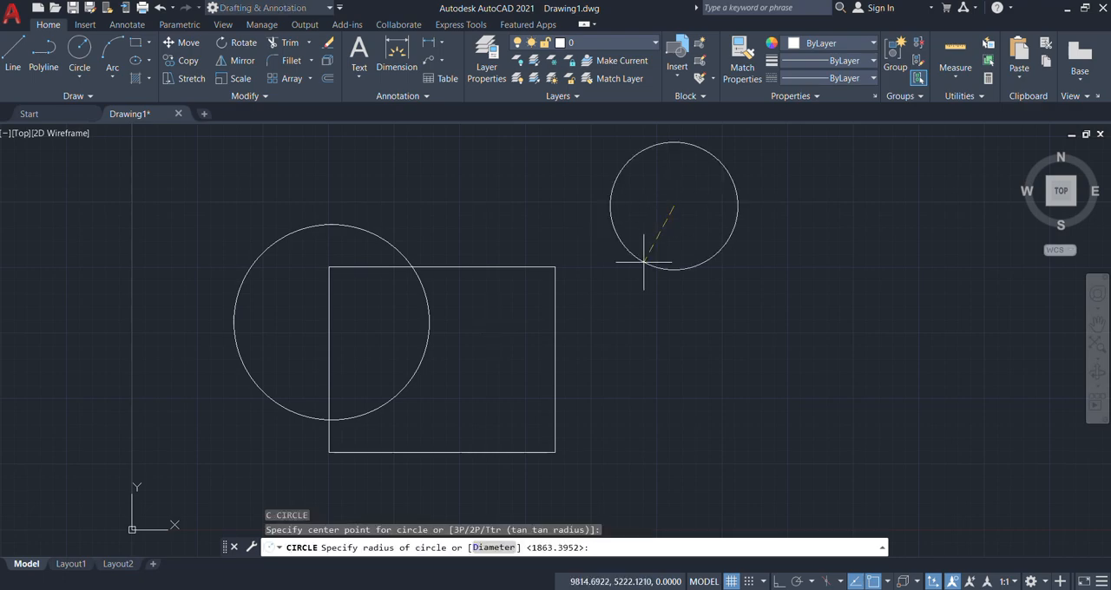
left_click(606, 281)
Step: Erase the rectangle and undo the erasure
scroll(489, 324, "down", 5)
scroll(489, 325, "up", 5)
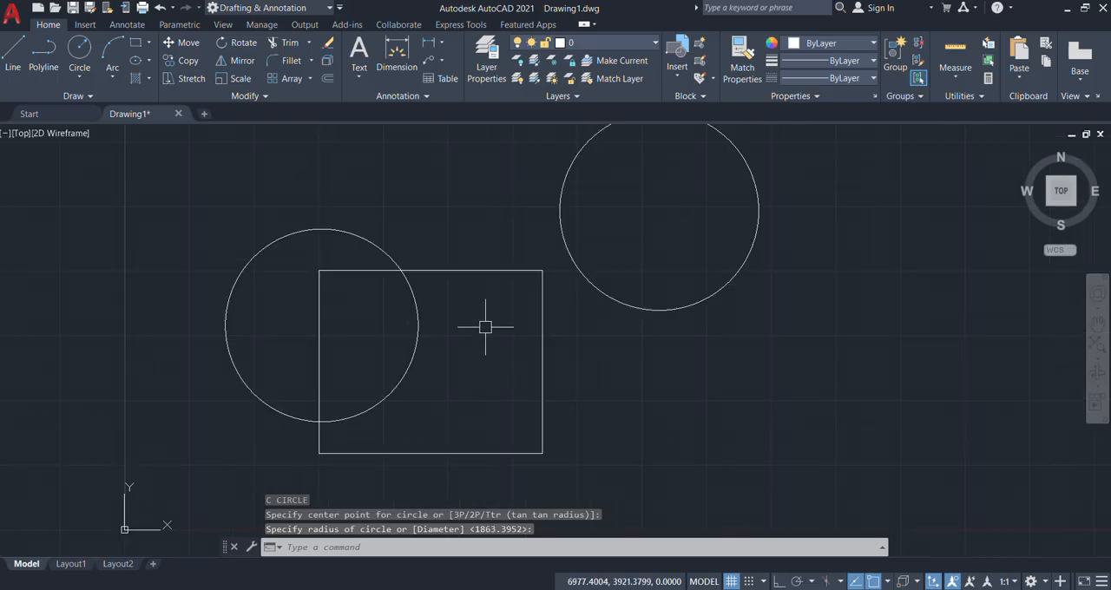
scroll(435, 323, "down", 2)
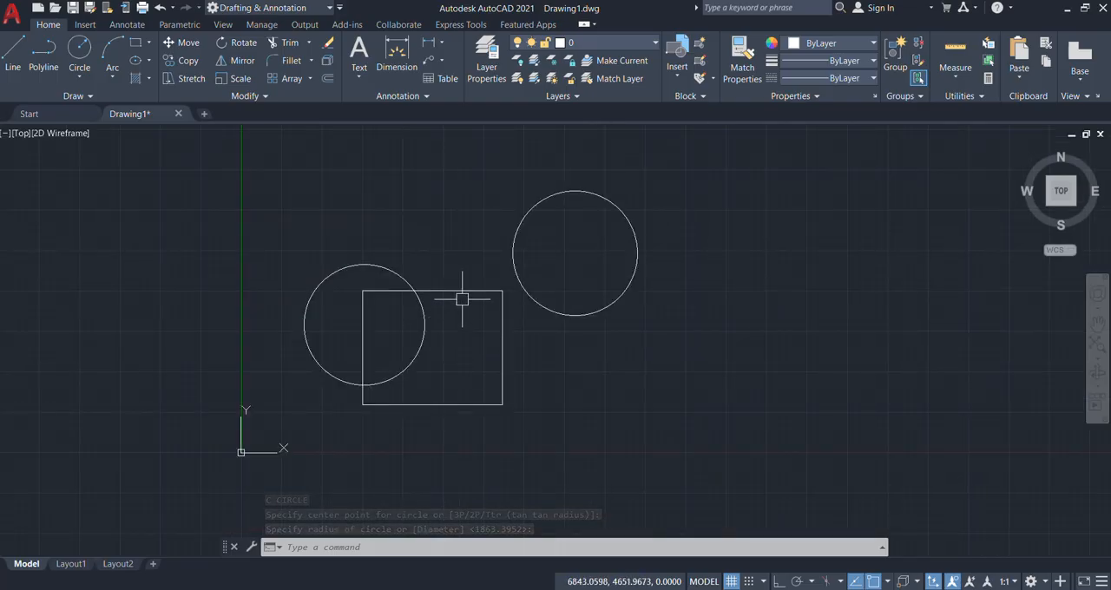
left_click(461, 292)
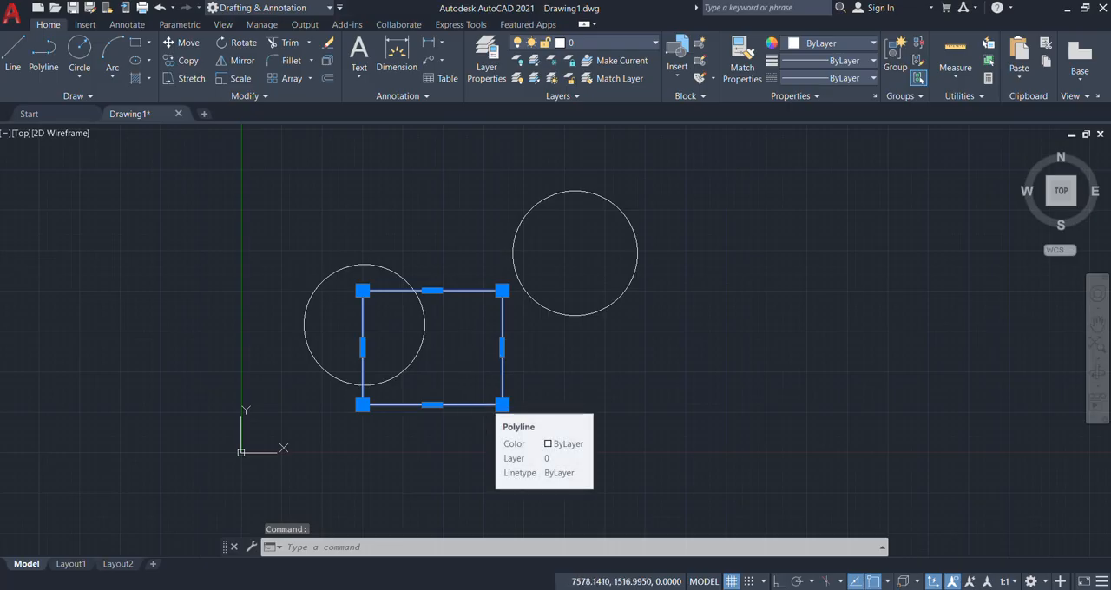
key("Delete")
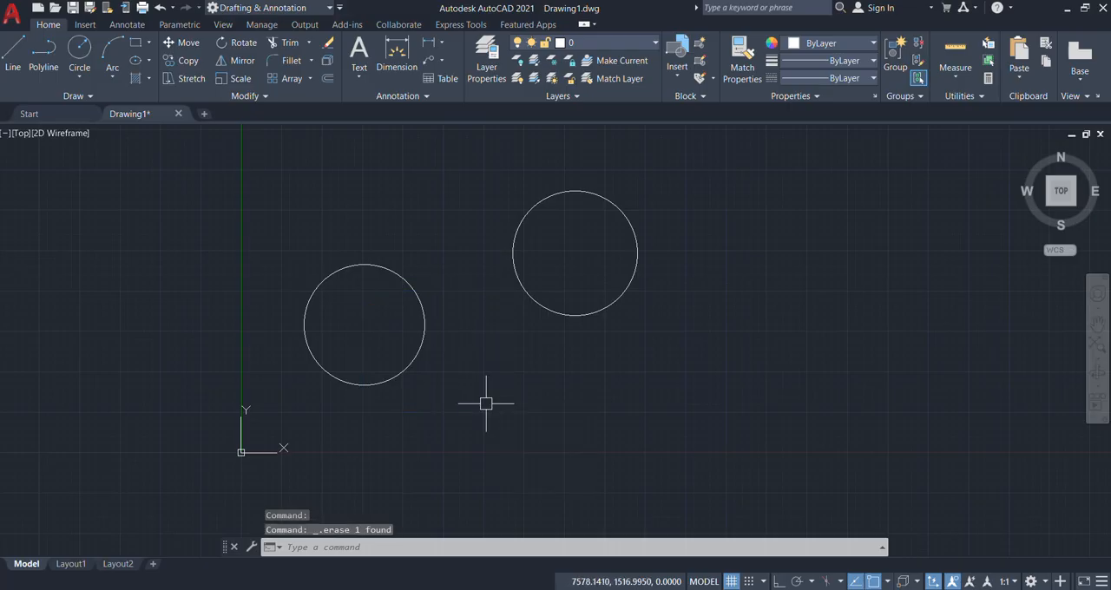
key("ctrl+z")
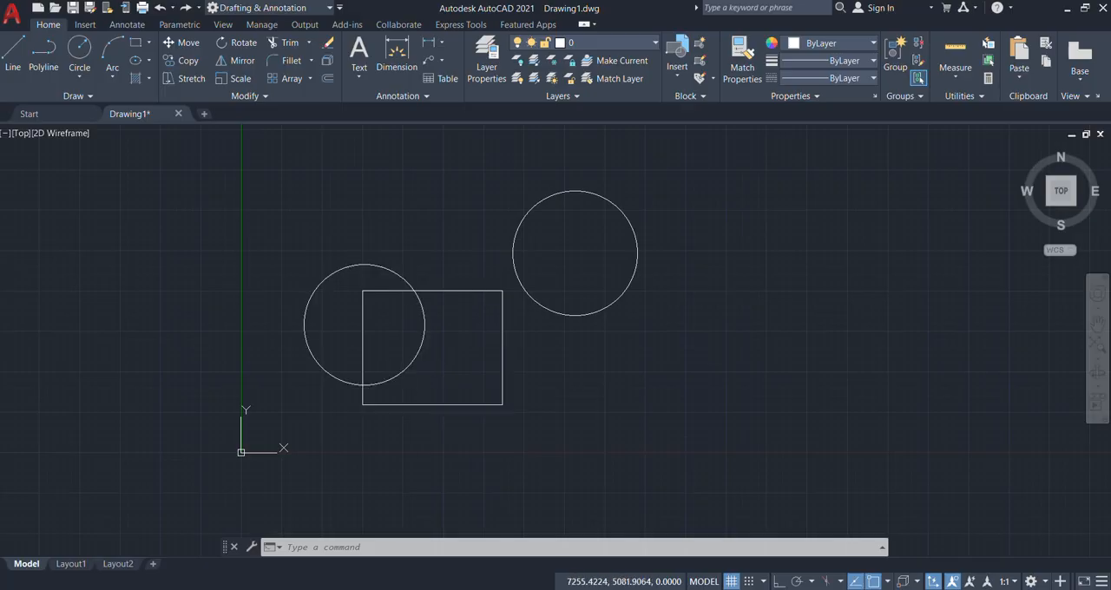
Step: Erase the rectangle again, leaving the two circles in place
left_click(501, 352)
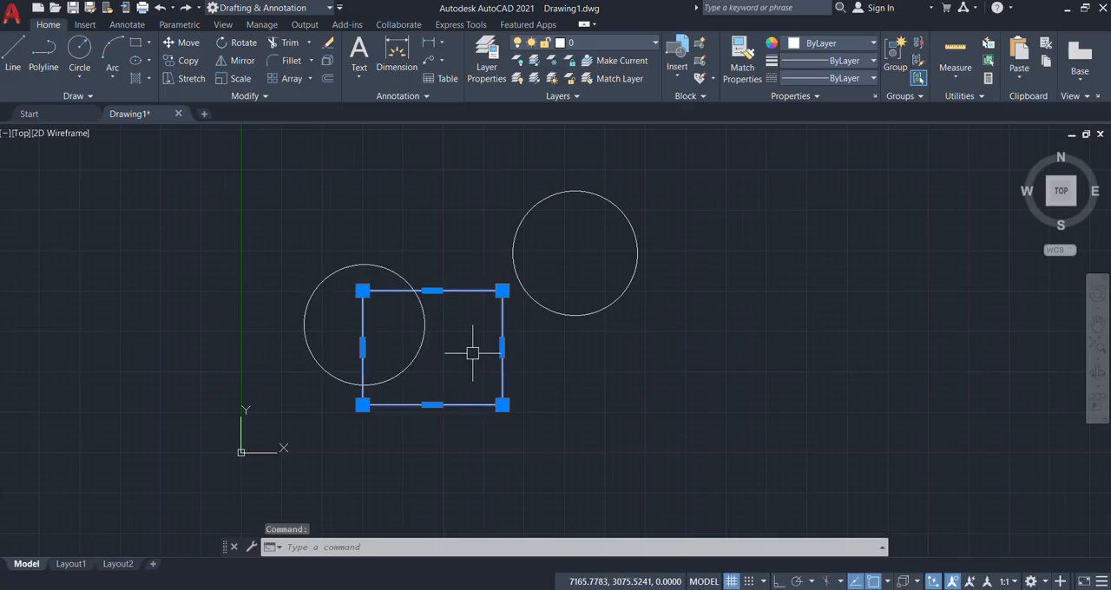
key("Delete")
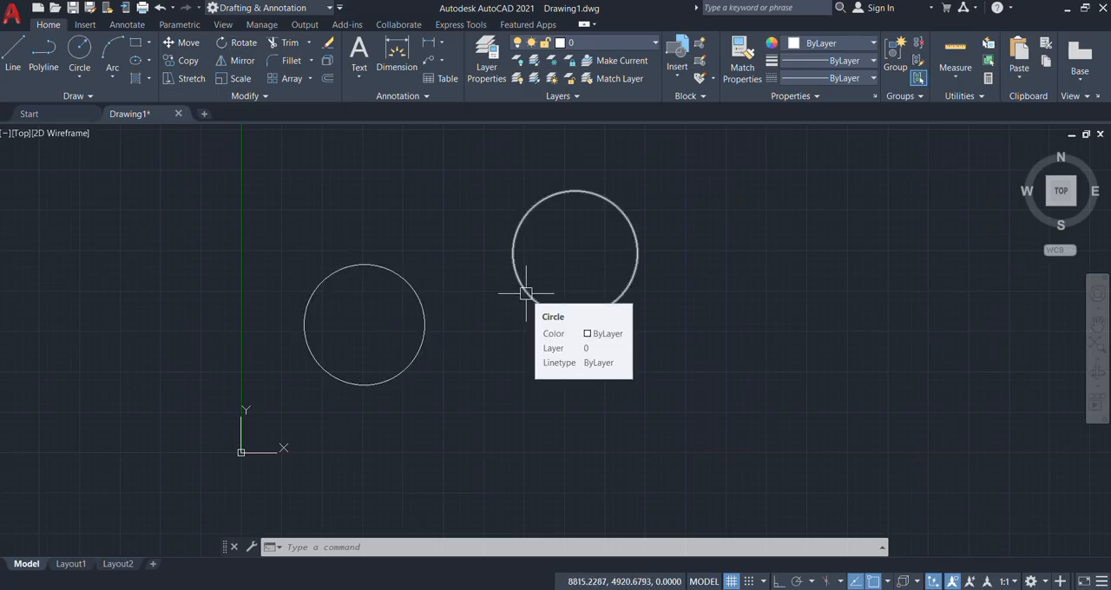
Step: Draw a tan-tan-radius circle touching the facing sides of the two existing circles, with a radius of 2000
type("c")
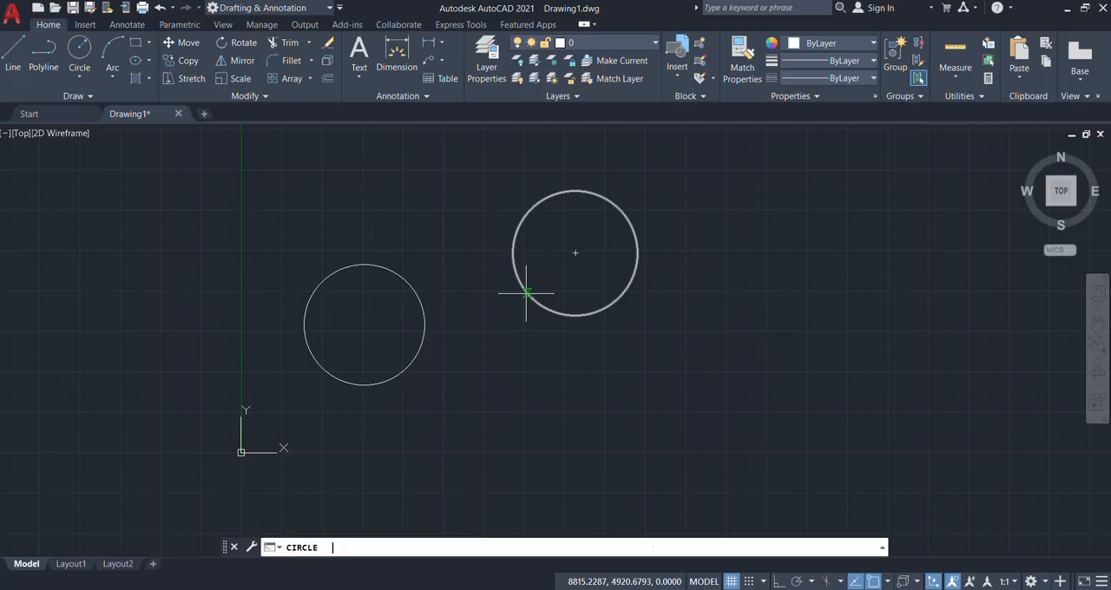
key("Return")
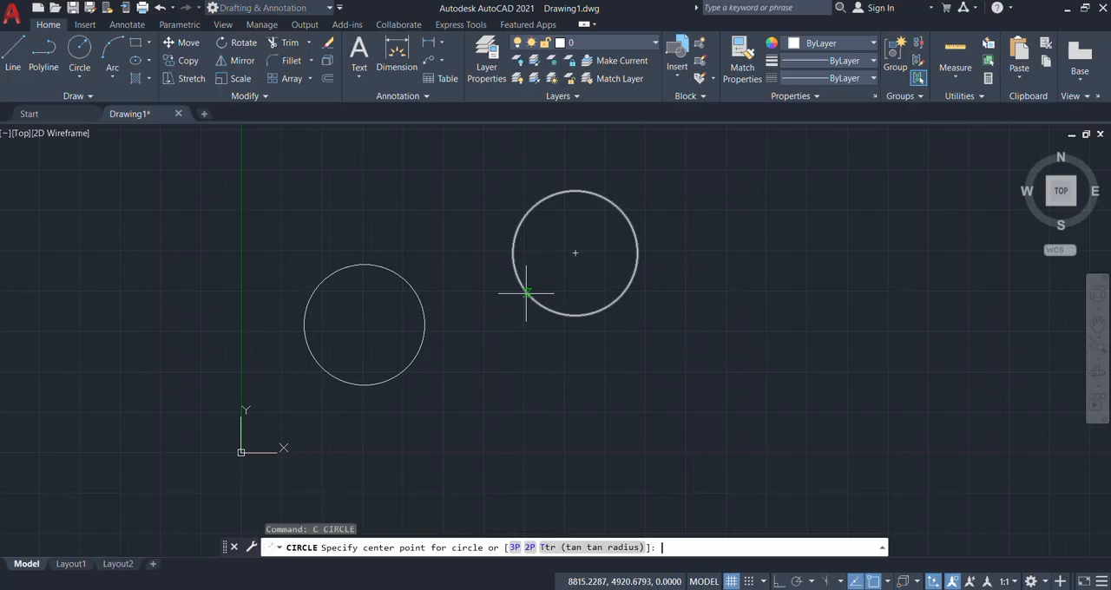
left_click(601, 547)
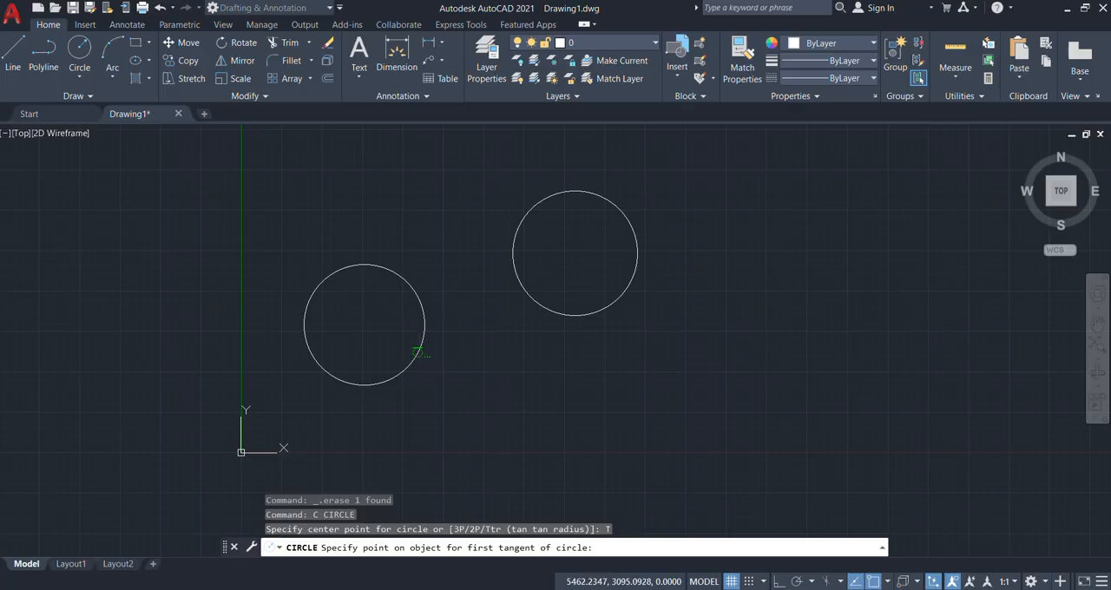
left_click(422, 352)
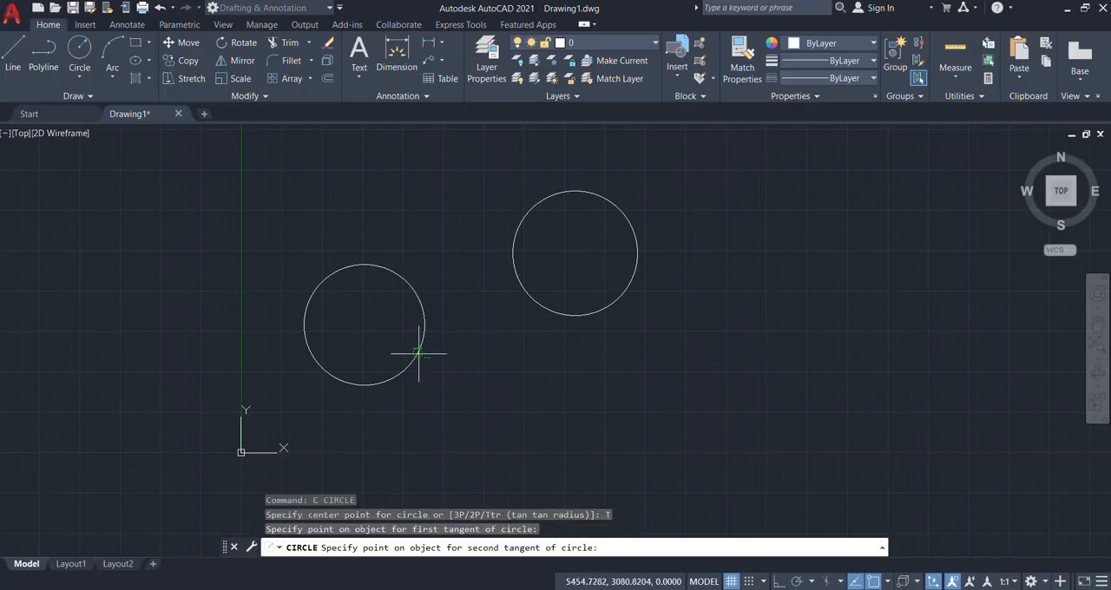
left_click(538, 308)
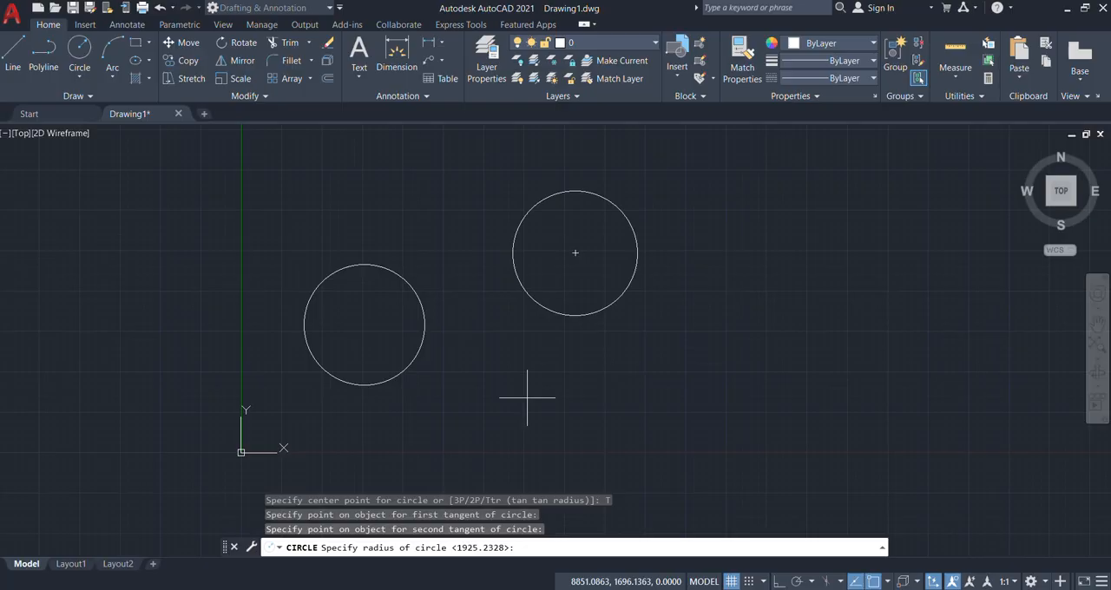
type("2000")
key("Return")
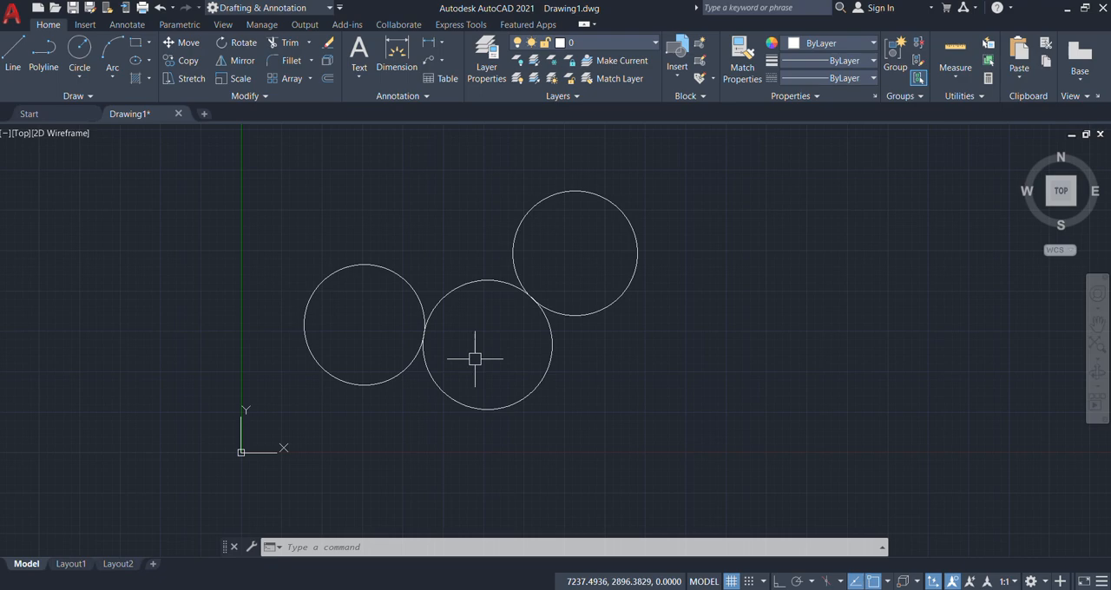
Step: Restore the erased rectangle with the OOPS command, keeping the new tangent circle
type("oo")
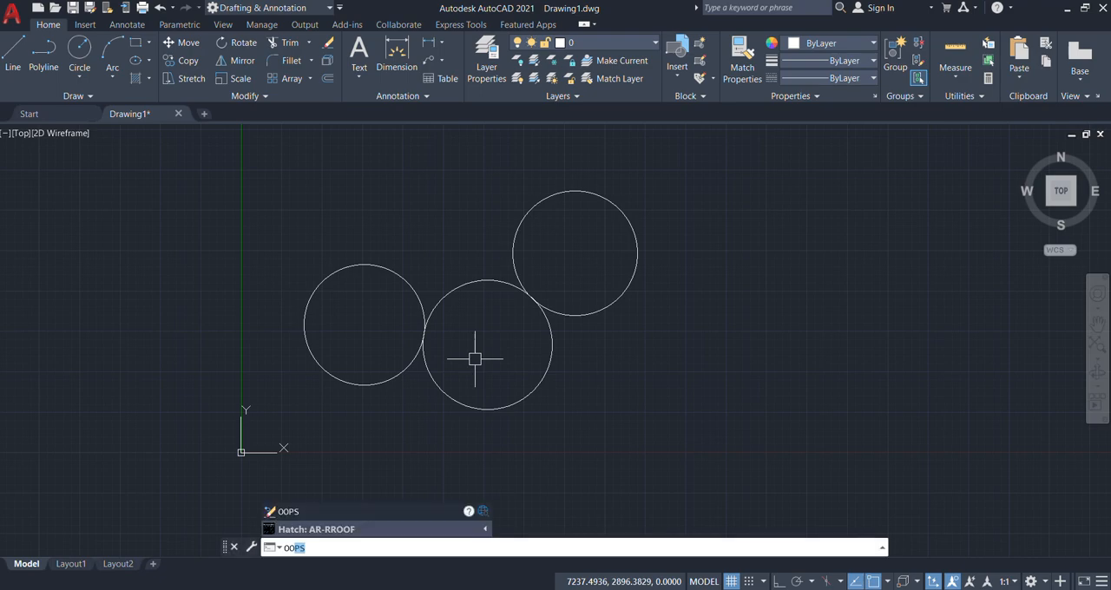
key("Return")
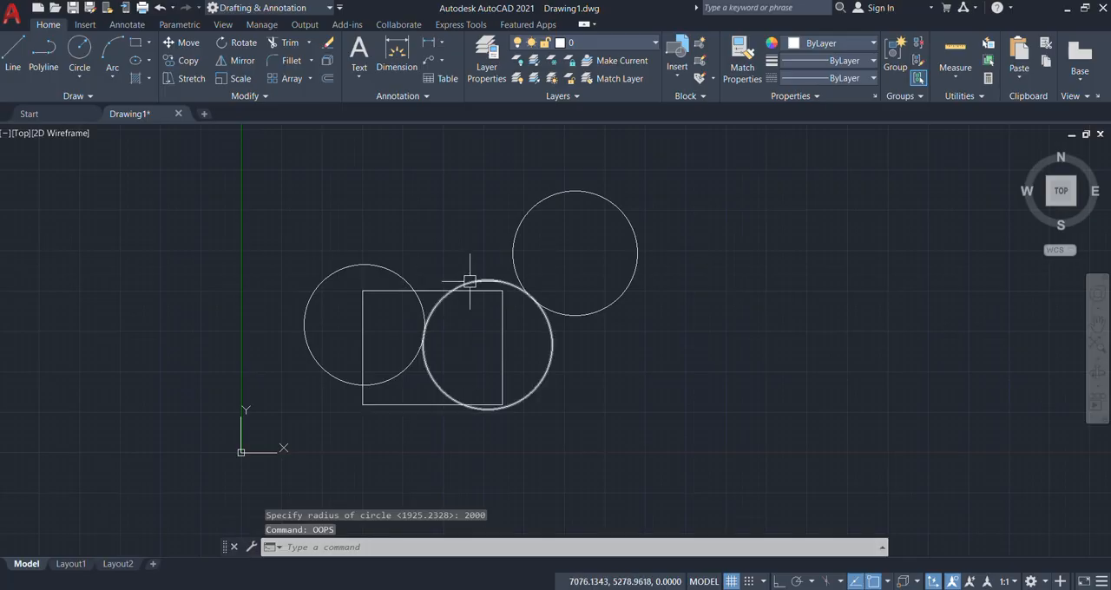
Step: Select the three circles and the rectangle with one crossing window and erase them
middle_click_drag(407, 266, 438, 287)
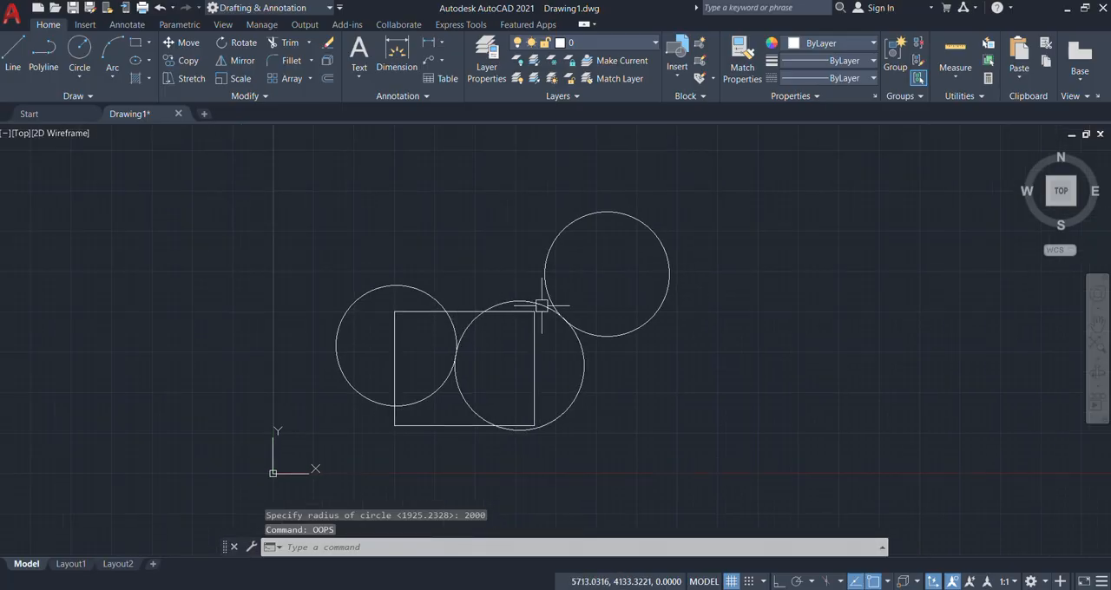
left_click(692, 176)
left_click(395, 368)
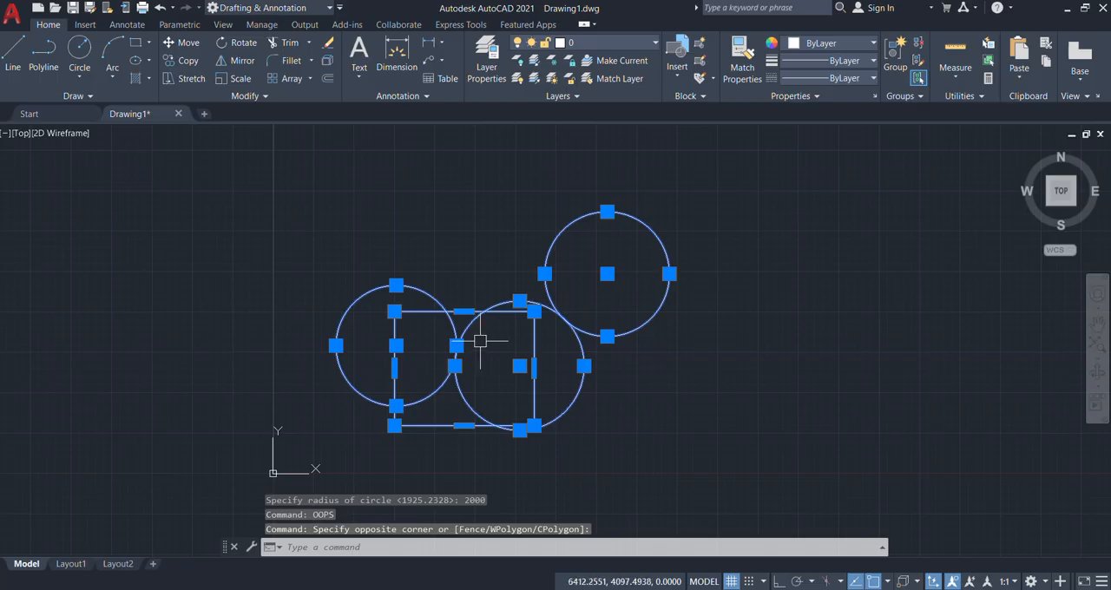
key("Delete")
Step: Start an ellipse by its center in the empty drawing area, turn Ortho on, and set the horizontal half-axis to 200
scroll(264, 473, "up", 10)
middle_click_drag(440, 299, 374, 293)
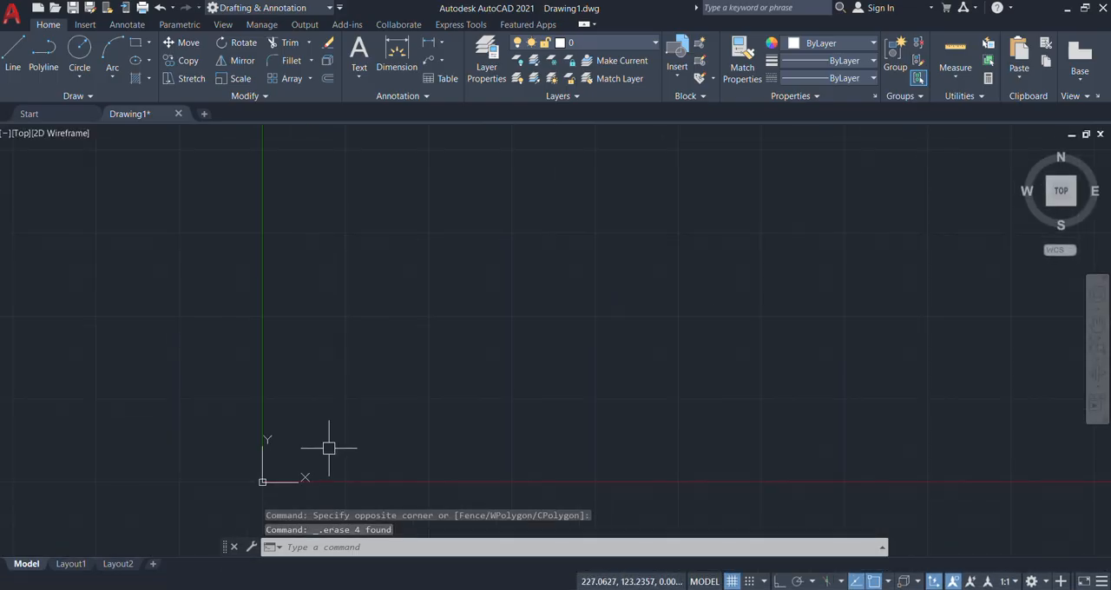
scroll(262, 472, "up", 5)
middle_click_drag(330, 444, 327, 422)
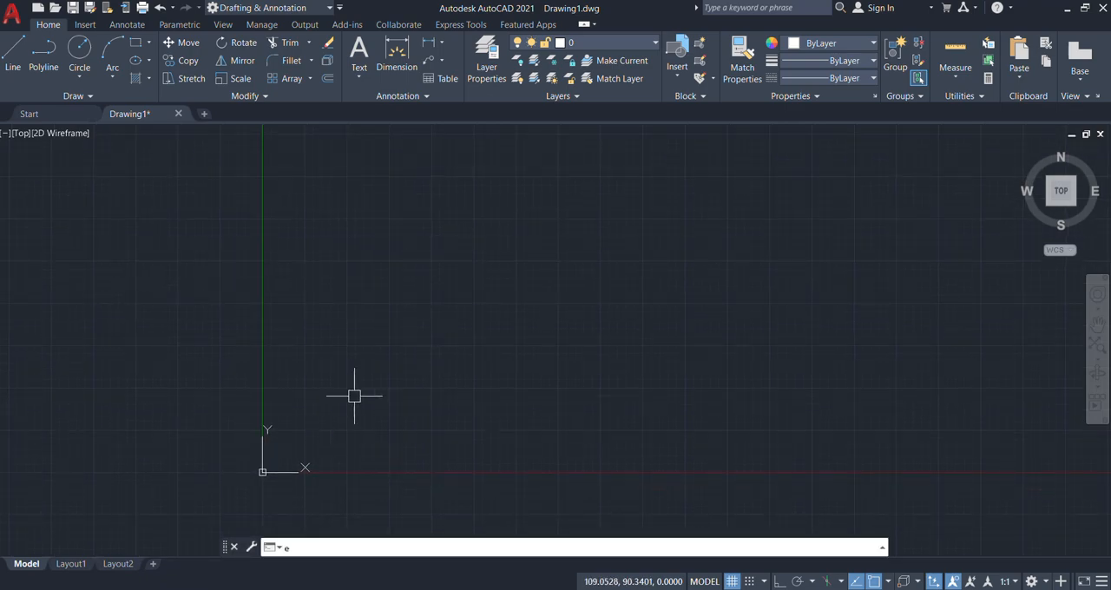
type("EL")
key("Return")
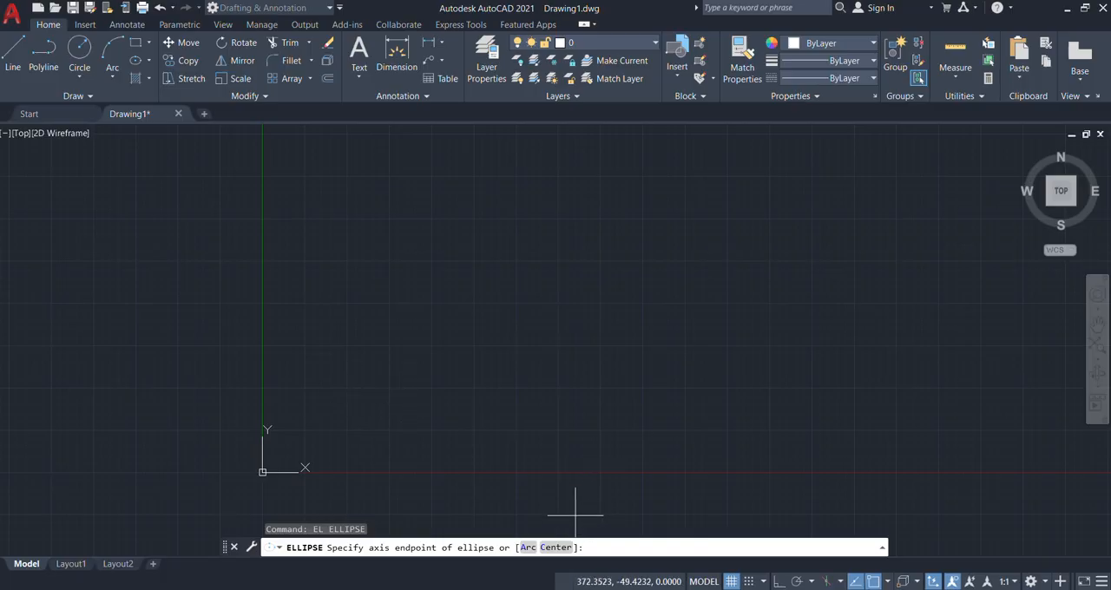
left_click(555, 548)
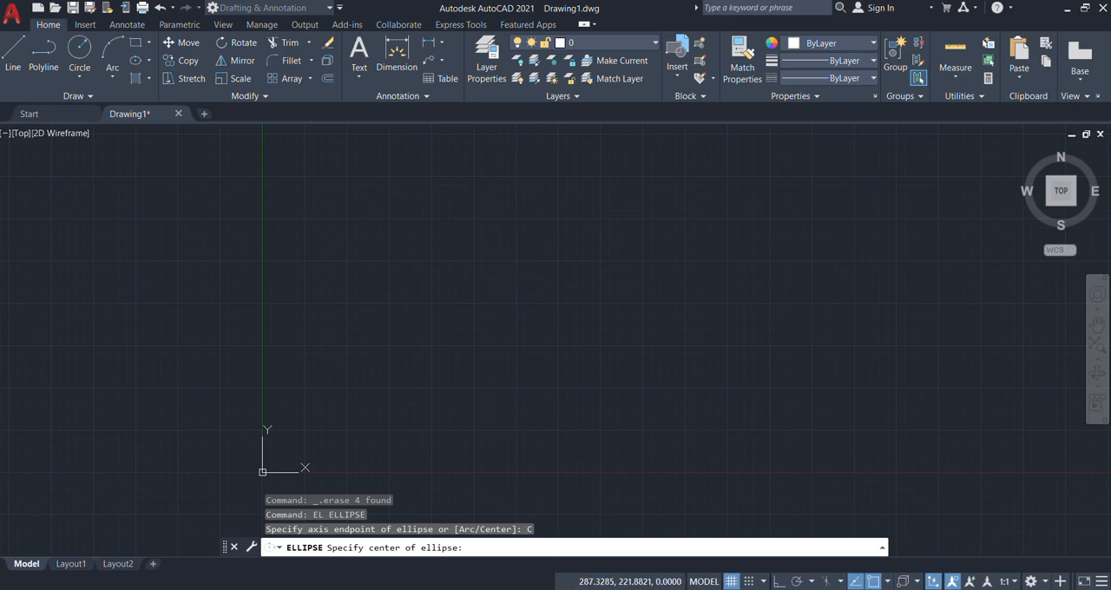
left_click(505, 284)
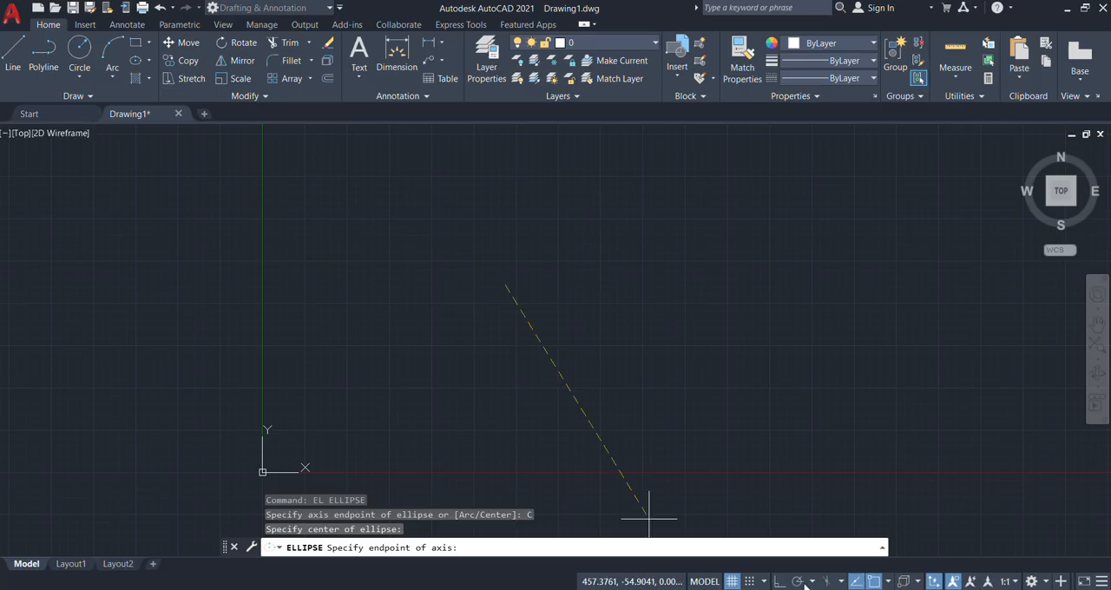
key("F8")
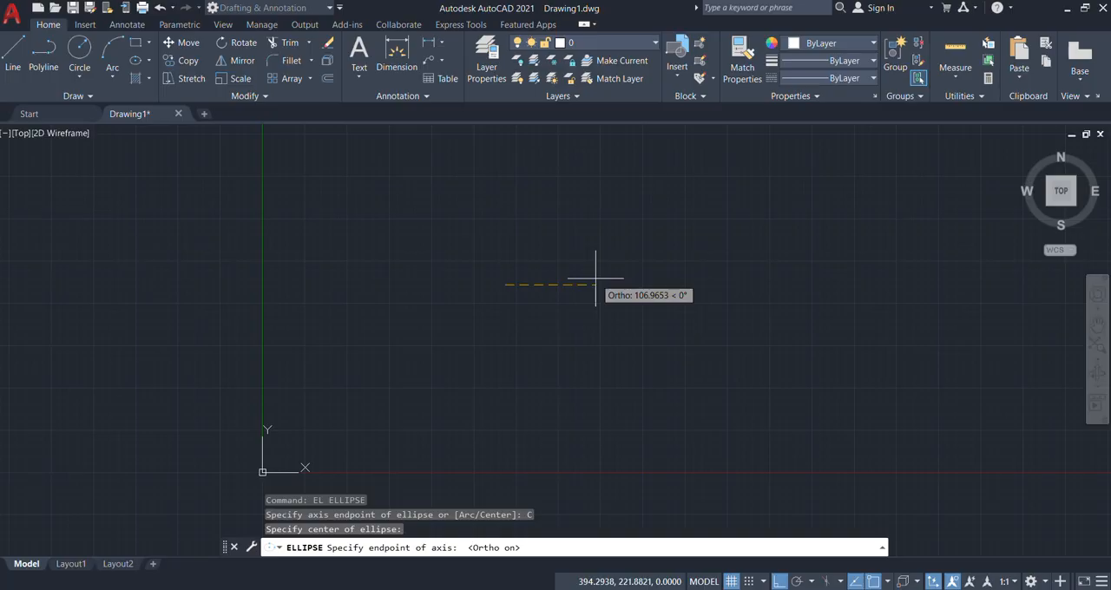
type("200")
key("Return")
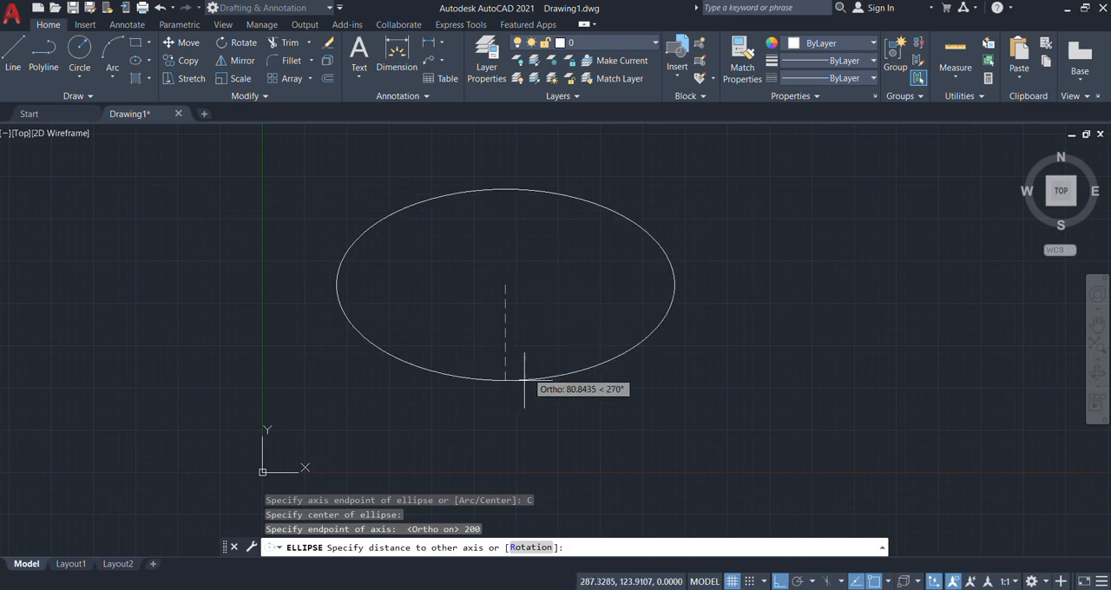
Step: Finish the ellipse with a distance of 70 to the other axis
scroll(474, 406, "down", 4)
scroll(480, 336, "up", 4)
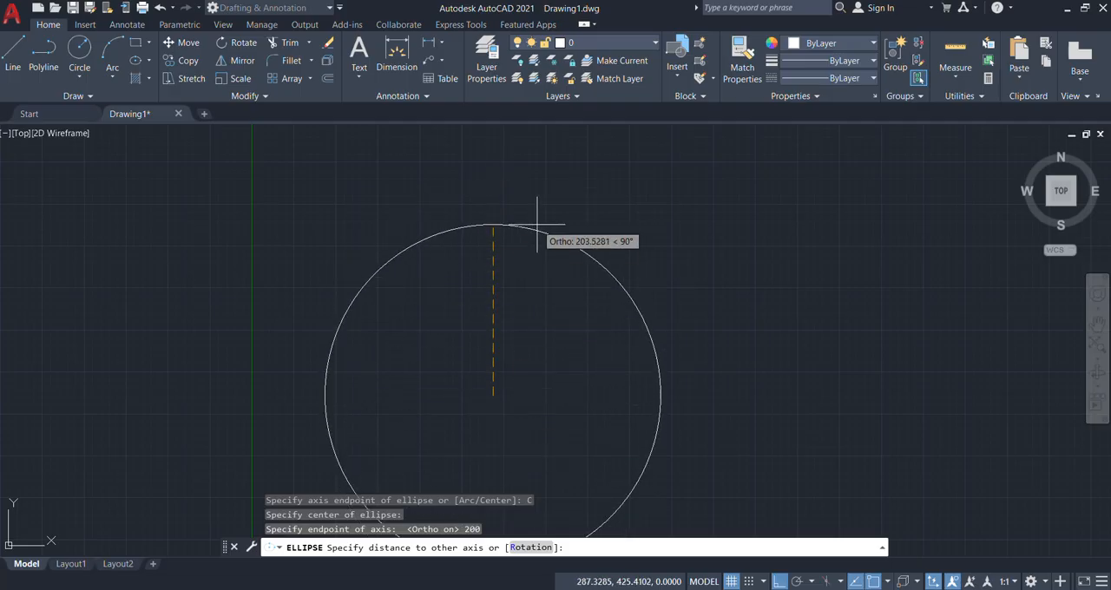
type("0")
key("Return")
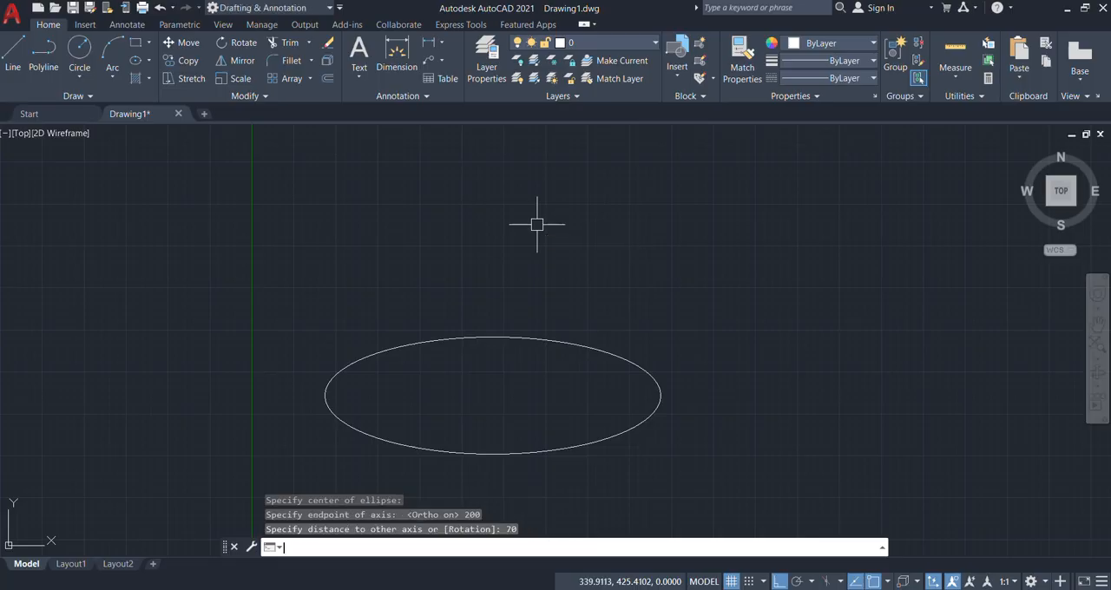
Step: Draw a circle of radius 150 in the empty area to the right of the ellipse
scroll(405, 402, "down", 1)
scroll(444, 415, "up", 3)
scroll(491, 324, "up", 2)
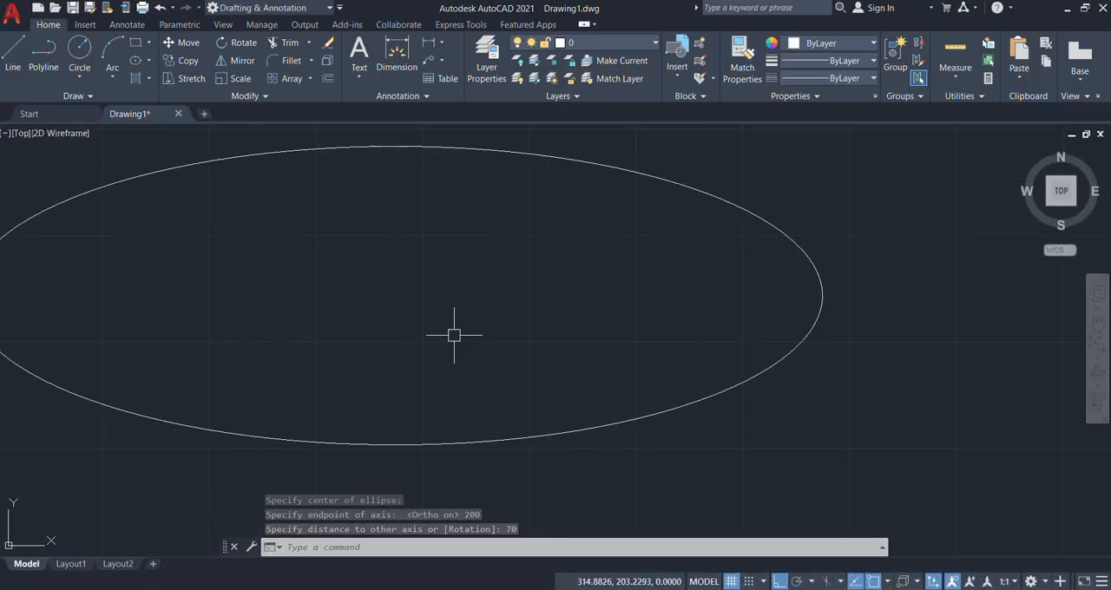
scroll(359, 350, "down", 1)
middle_click_drag(489, 324, 456, 335)
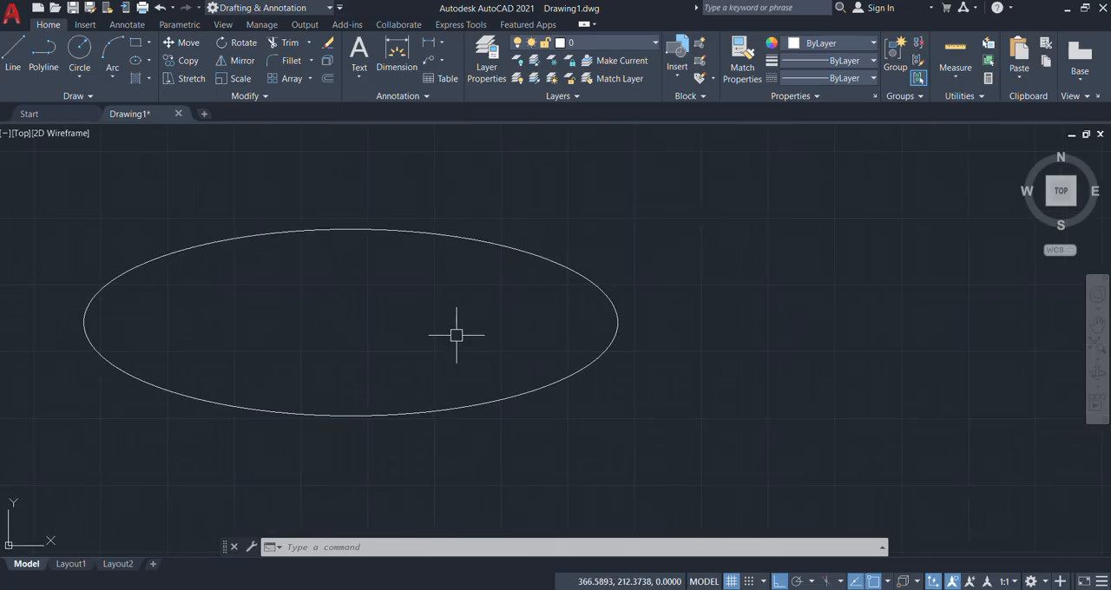
type("c")
key("Return")
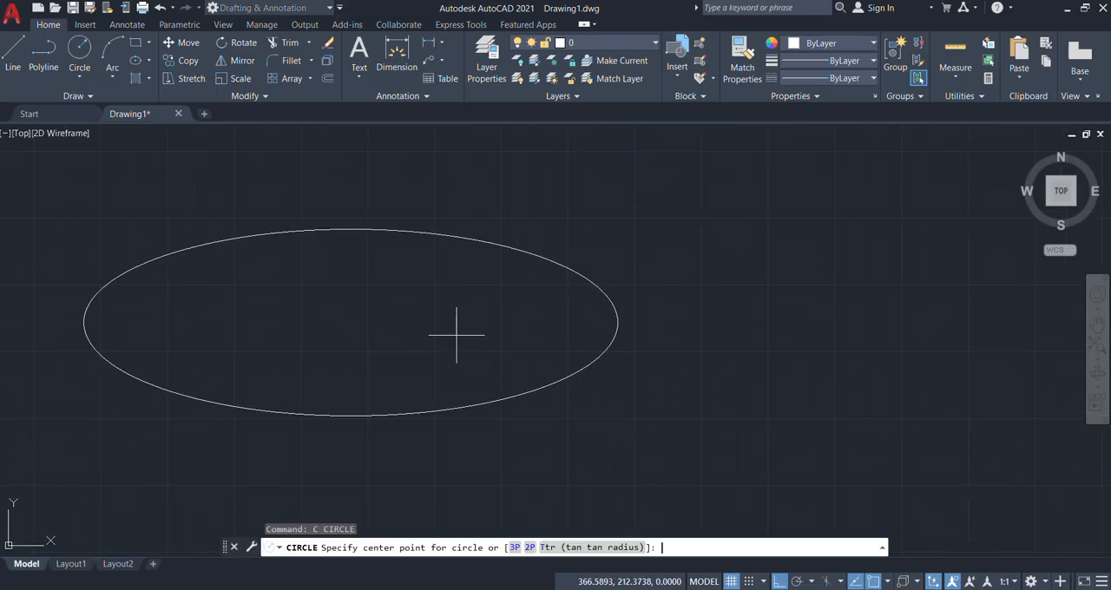
left_click(887, 300)
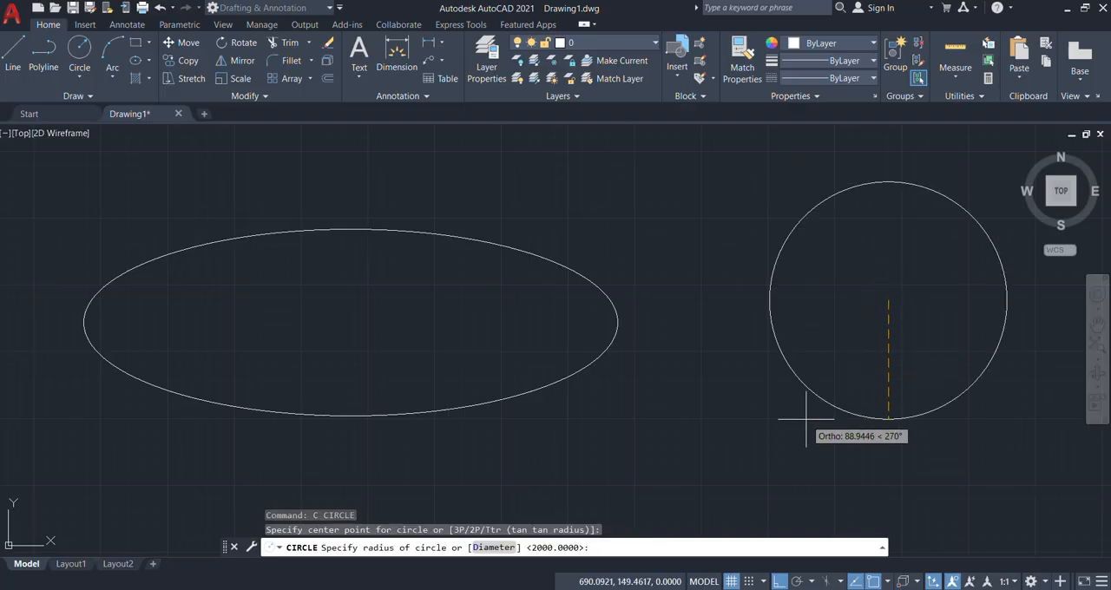
type("150")
key("Return")
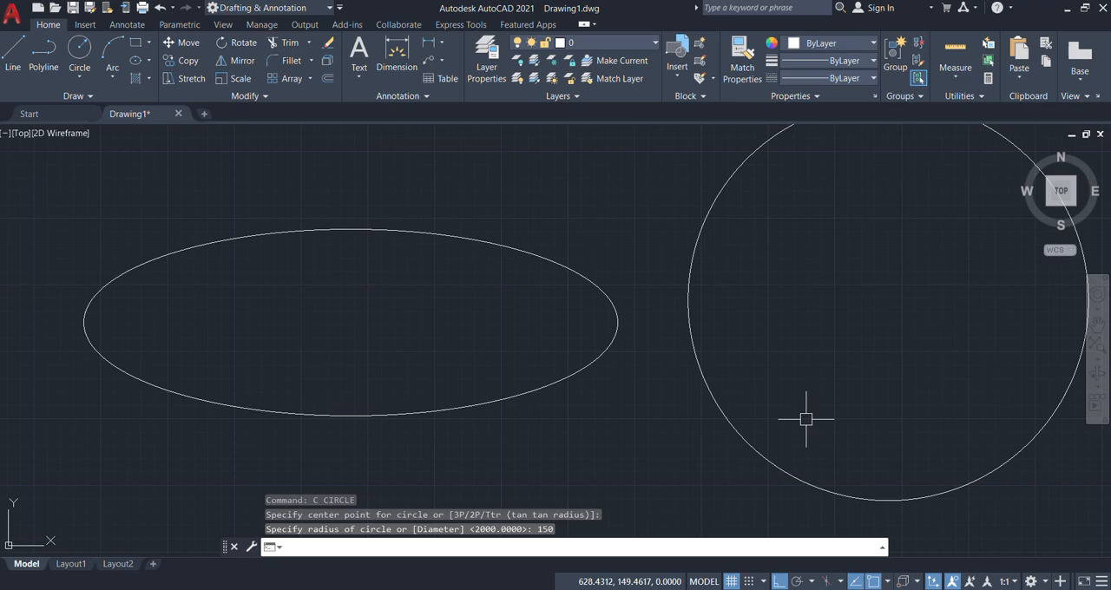
scroll(384, 322, "down", 4)
scroll(434, 335, "up", 4)
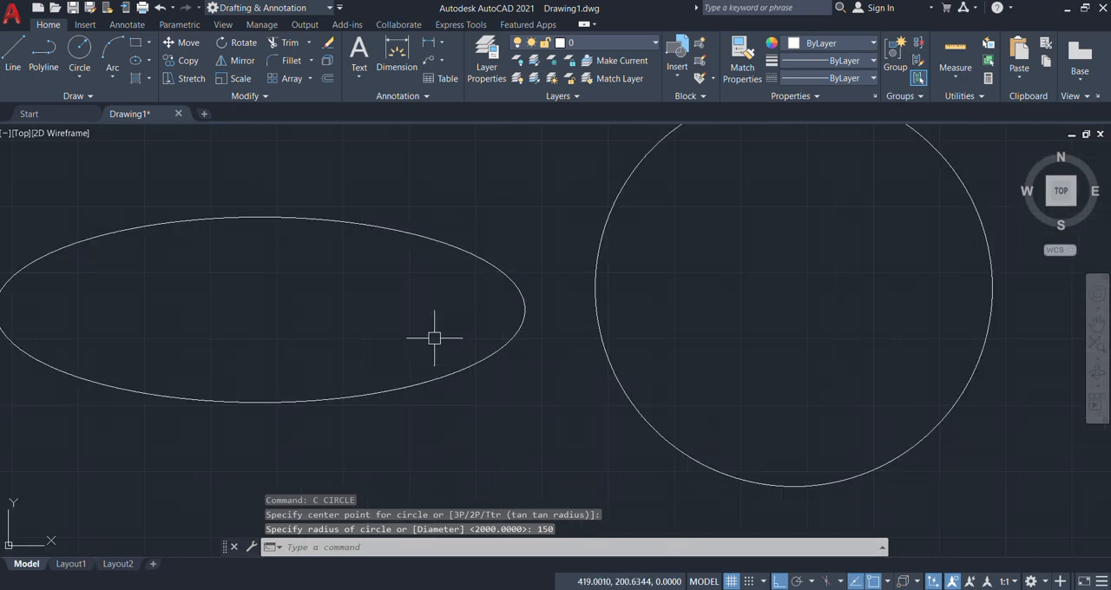
scroll(434, 337, "down", 3)
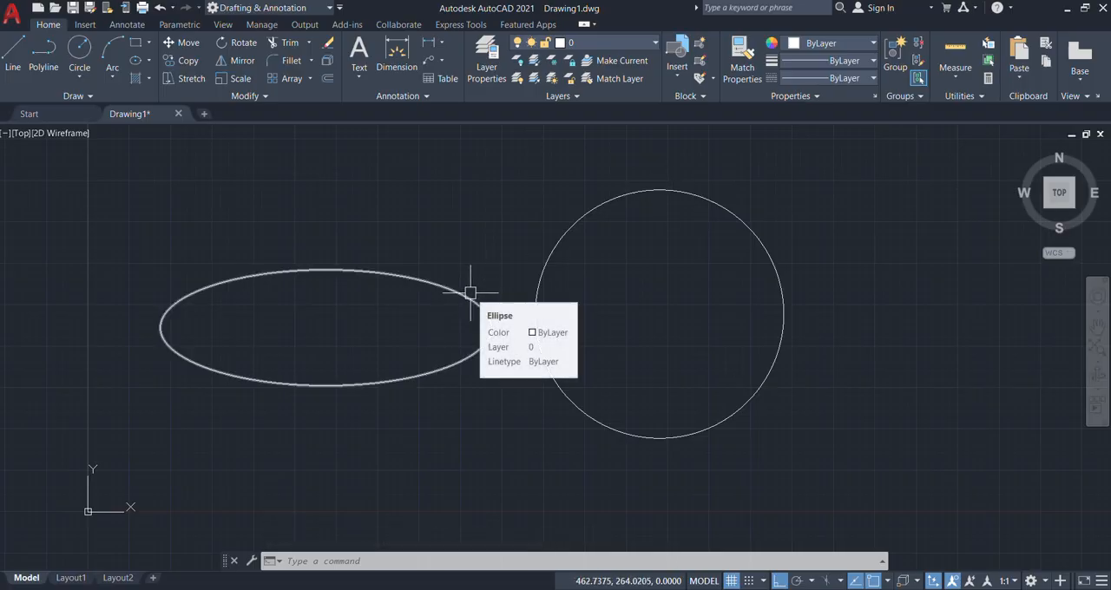
mouse_move(470, 292)
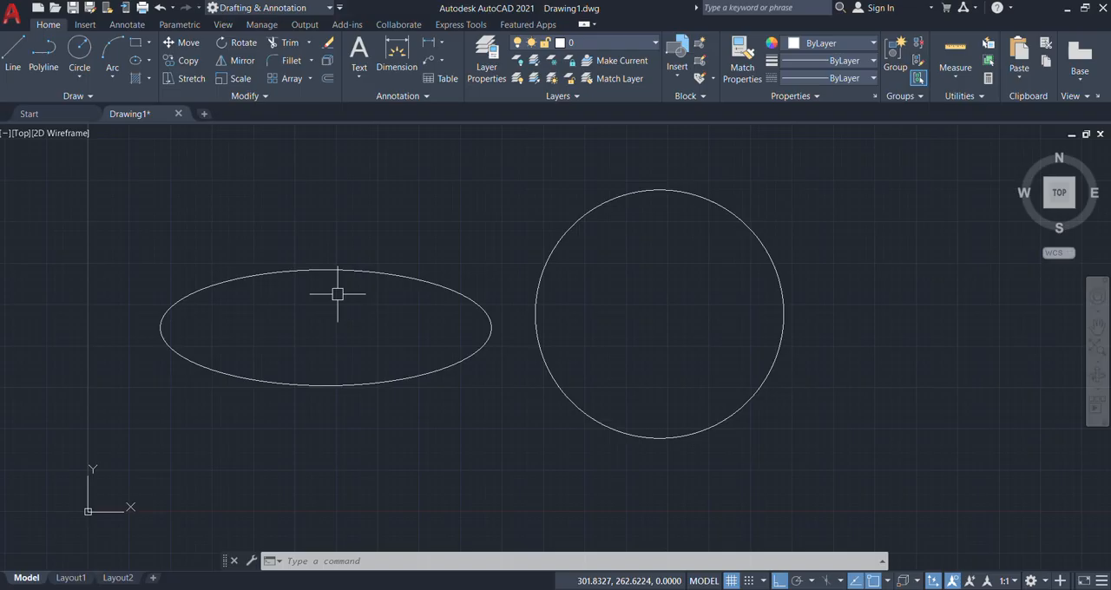
scroll(446, 292, "down", 2)
scroll(356, 324, "up", 2)
middle_click_drag(380, 317, 308, 349)
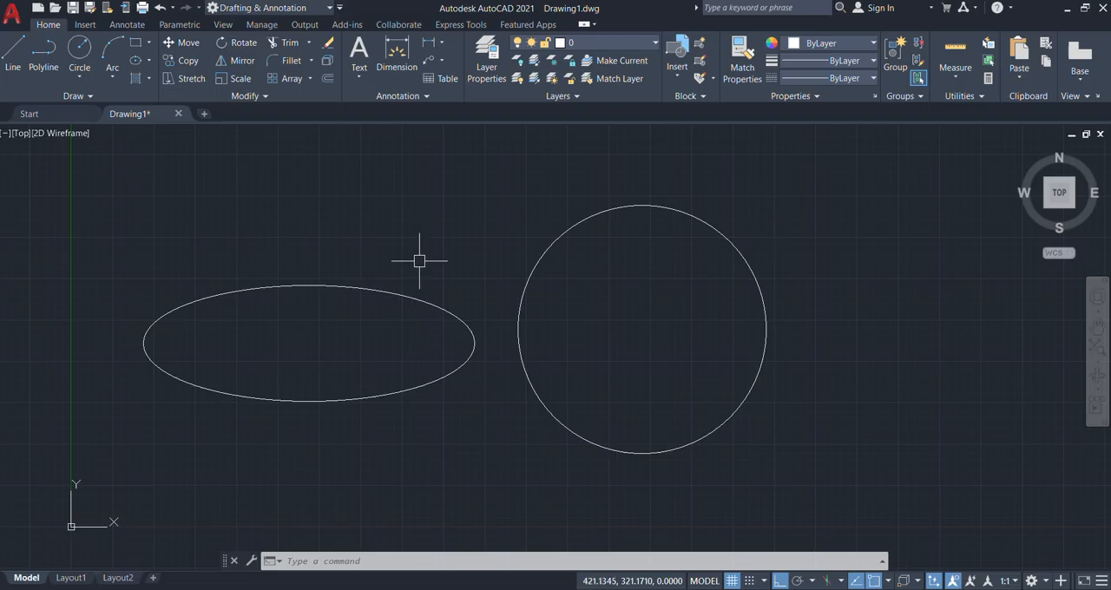
Step: Draw an ellipse by axis endpoints to the right of the circle, with a horizontal axis of 200 and other-axis distance of 100
scroll(285, 342, "down", 2)
middle_click_drag(729, 315, 486, 369)
scroll(455, 382, "up", 2)
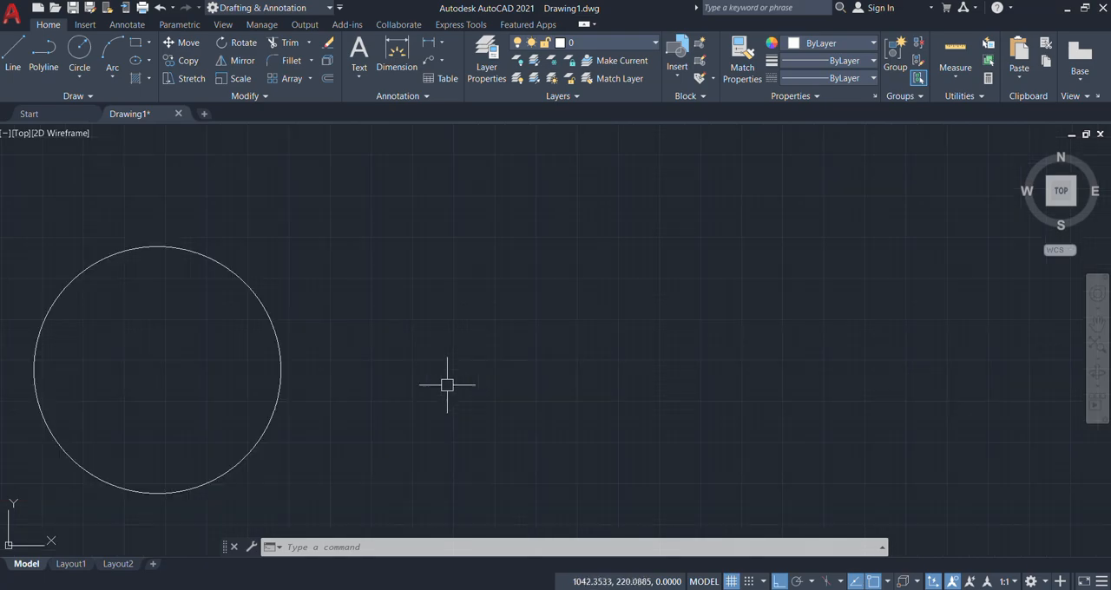
middle_click_drag(550, 330, 518, 329)
type("EL")
key("Return")
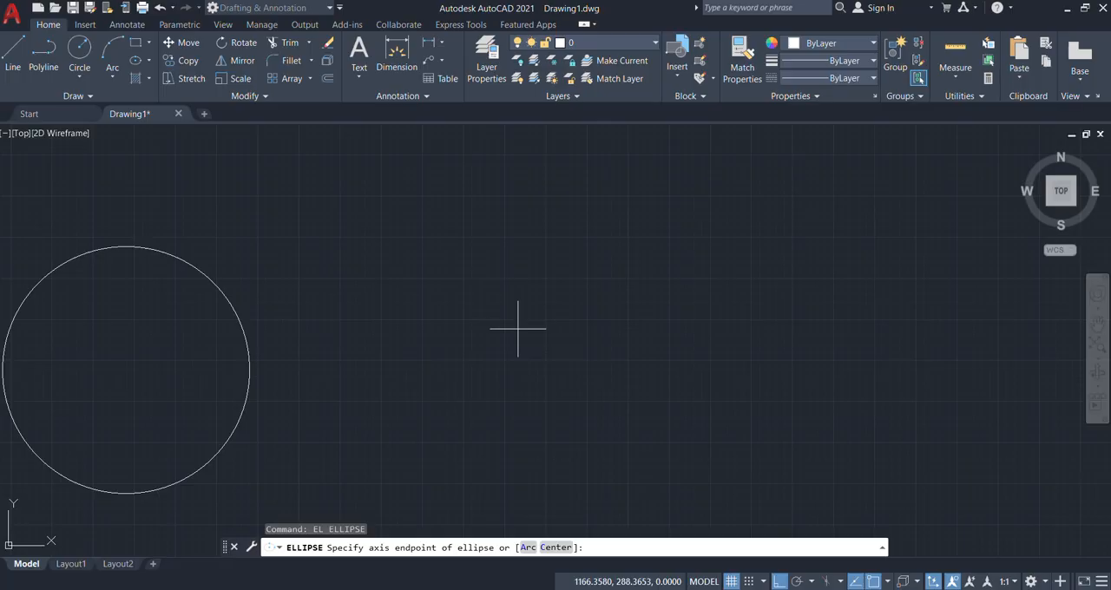
left_click(443, 322)
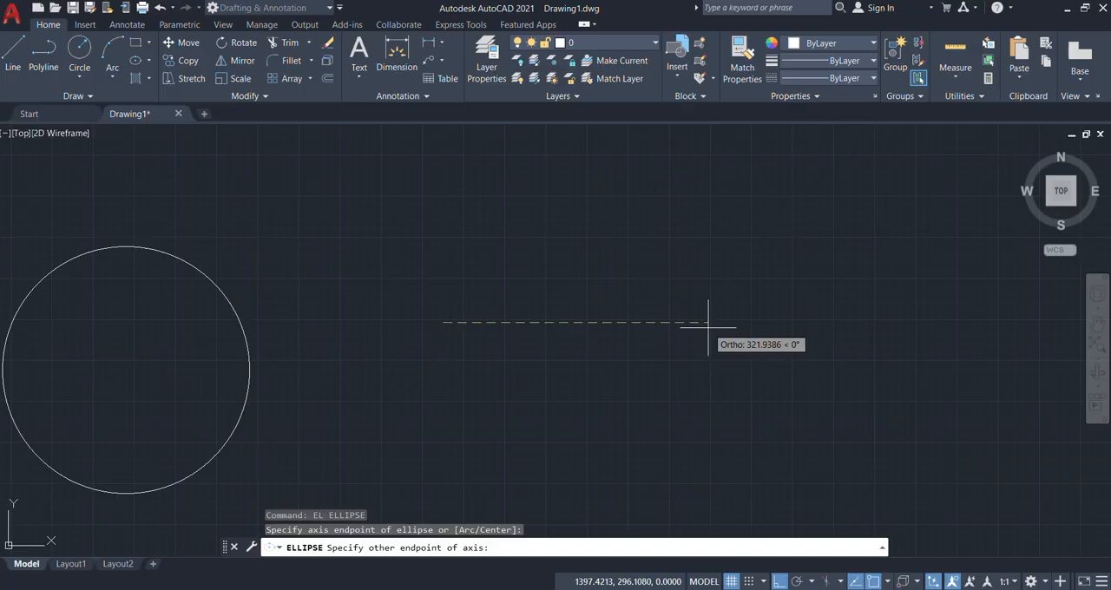
type("200")
key("Return")
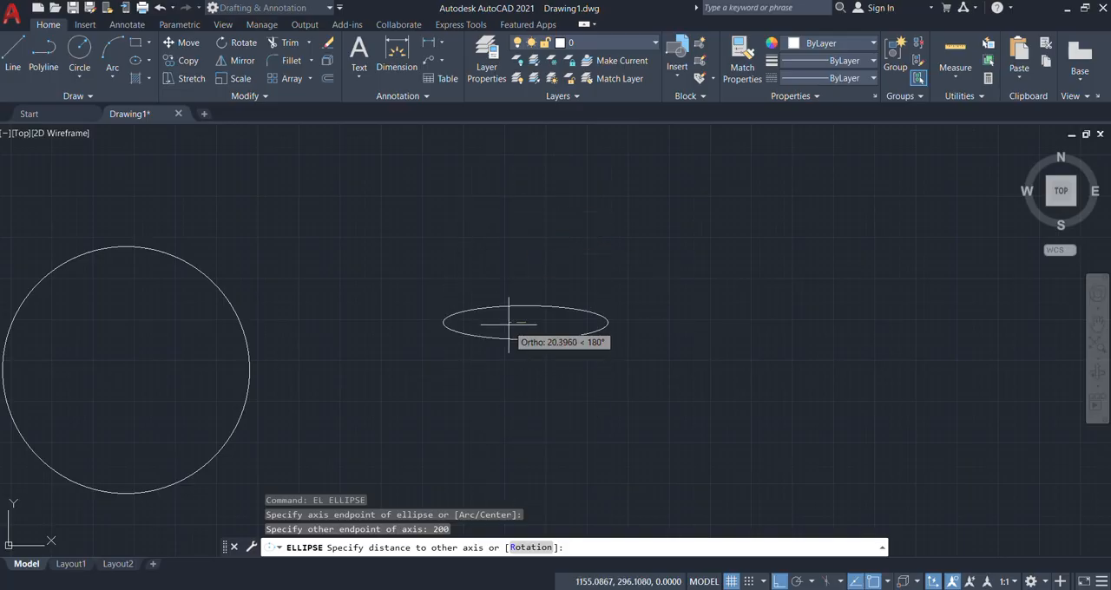
type("100")
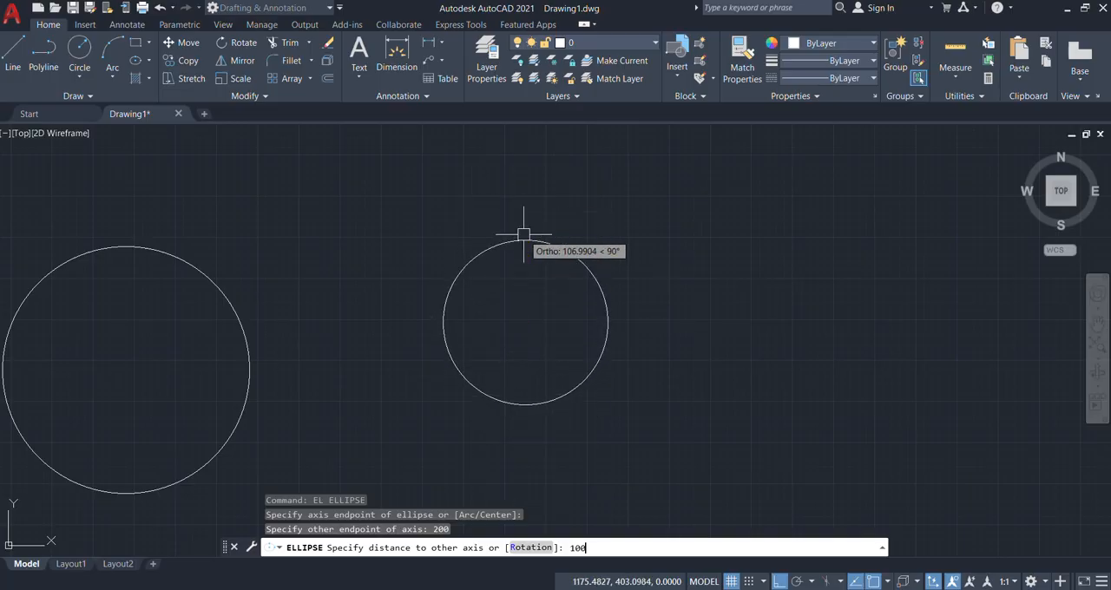
key("Return")
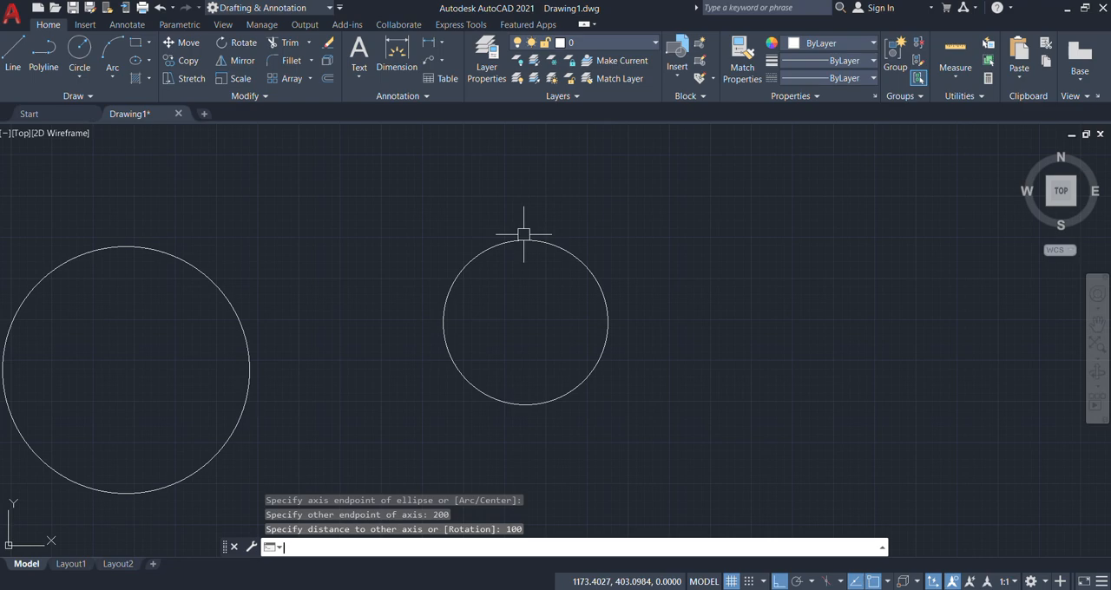
Step: Draw an ellipse with the Center option in the empty area further right, with a horizontal half-axis of 100 and other-axis distance of 40
scroll(664, 287, "down", 5)
scroll(665, 286, "up", 1)
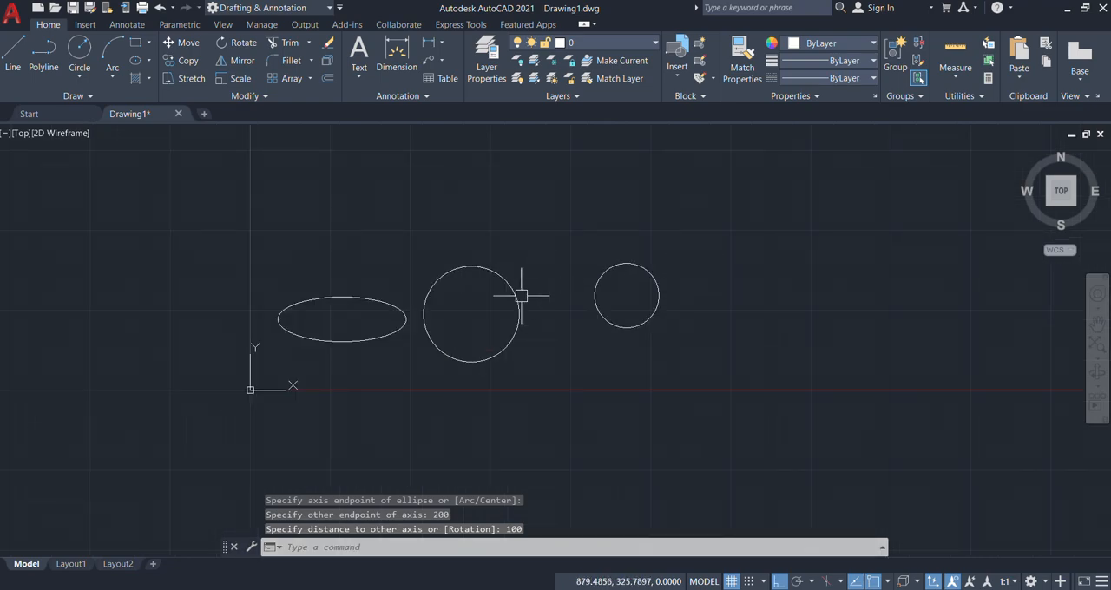
scroll(490, 299, "up", 2)
middle_click_drag(536, 229, 531, 246)
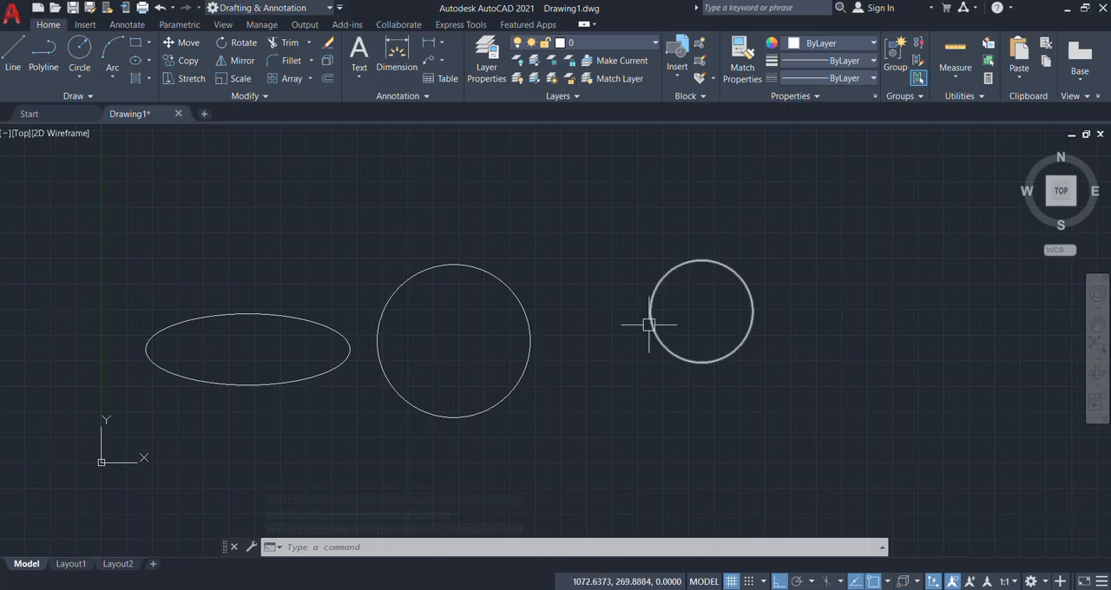
mouse_move(953, 299)
middle_mouse_down()
mouse_move(801, 322)
mouse_move(392, 305)
middle_mouse_up()
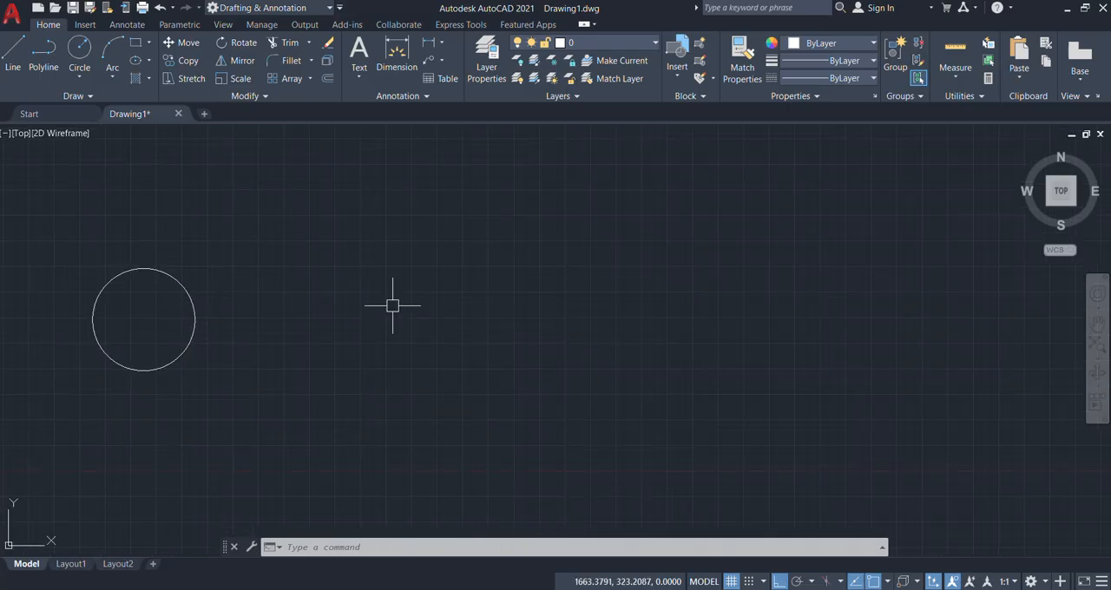
scroll(290, 327, "up", 4)
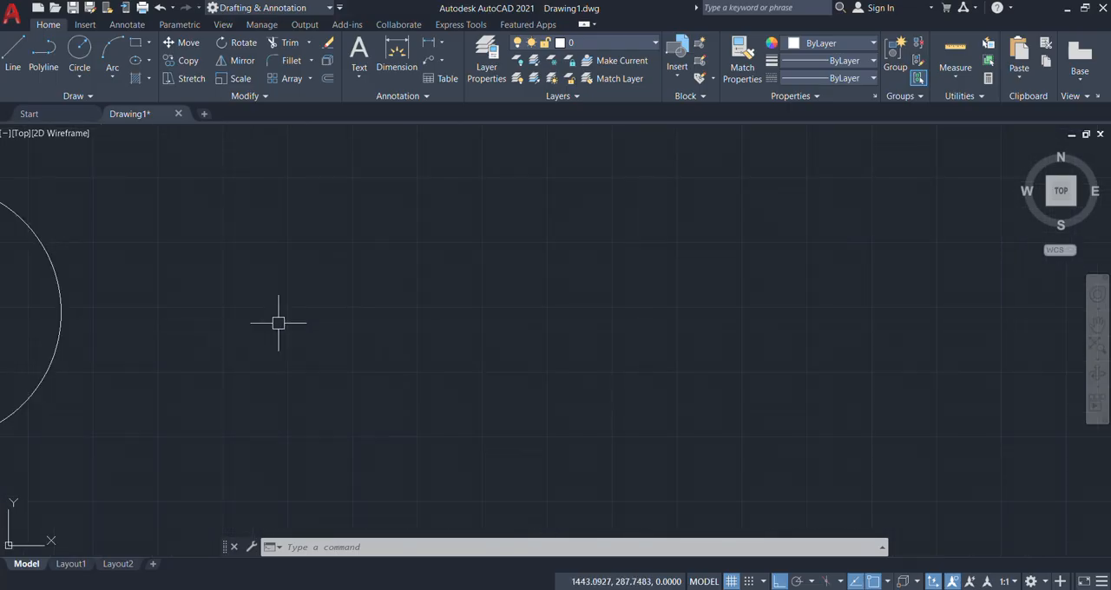
type("EL")
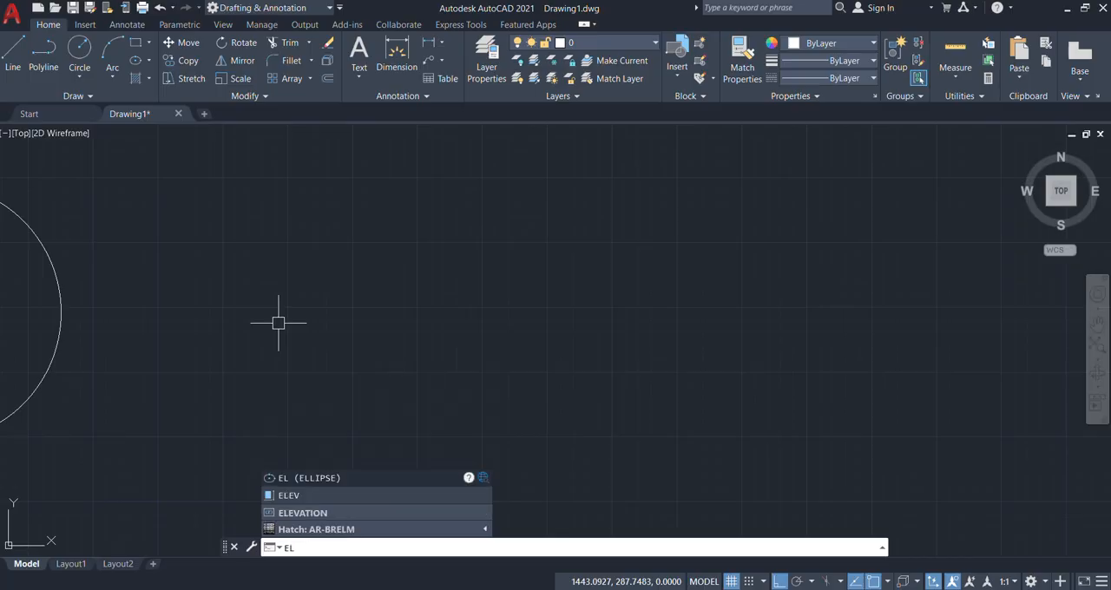
key("Return")
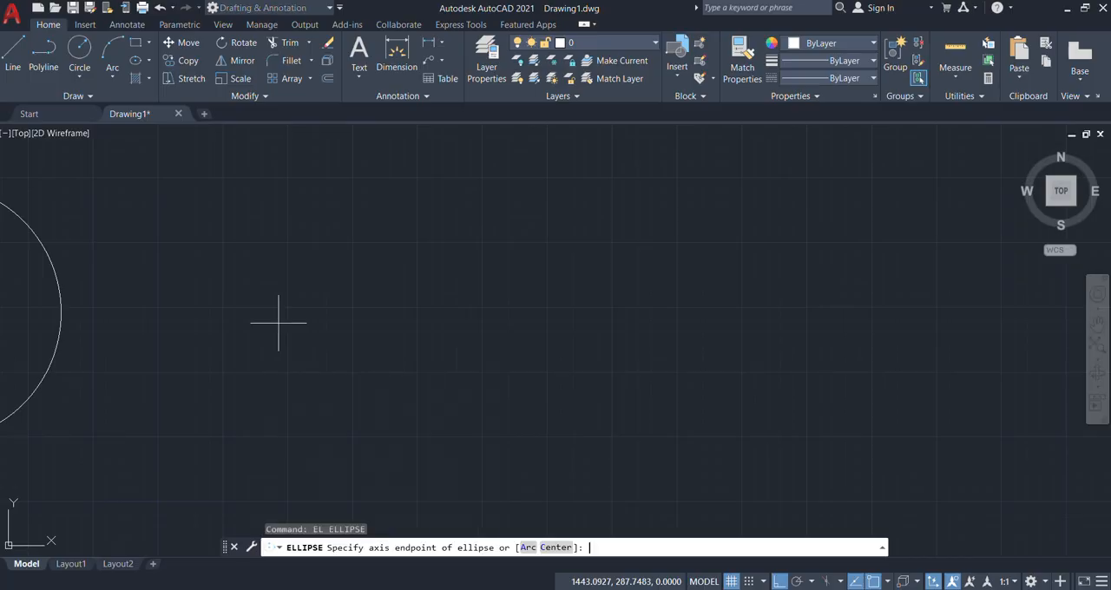
left_click(556, 547)
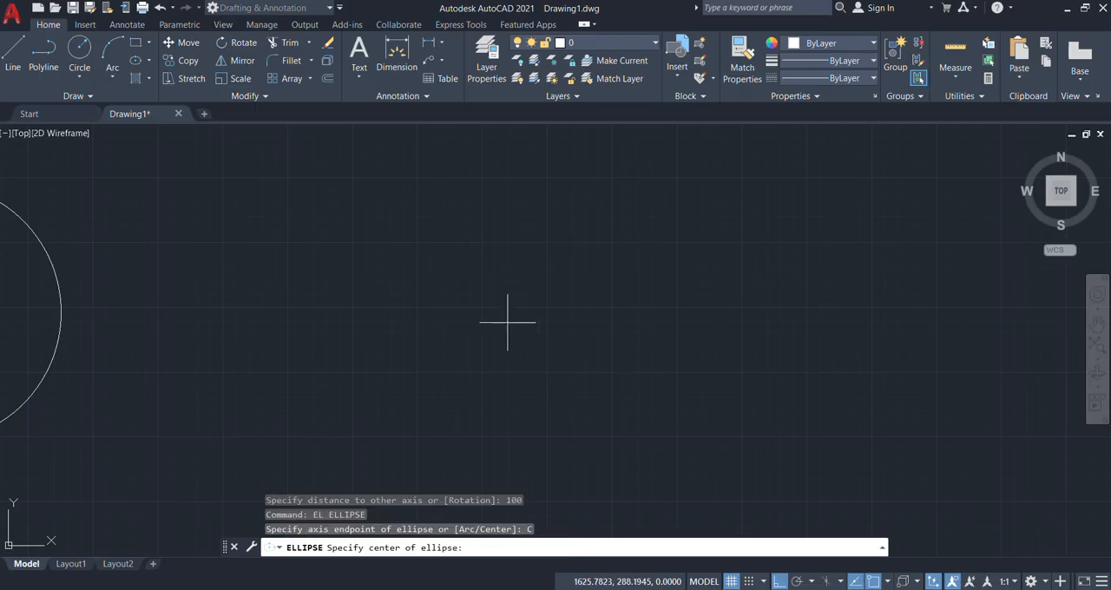
left_click(416, 314)
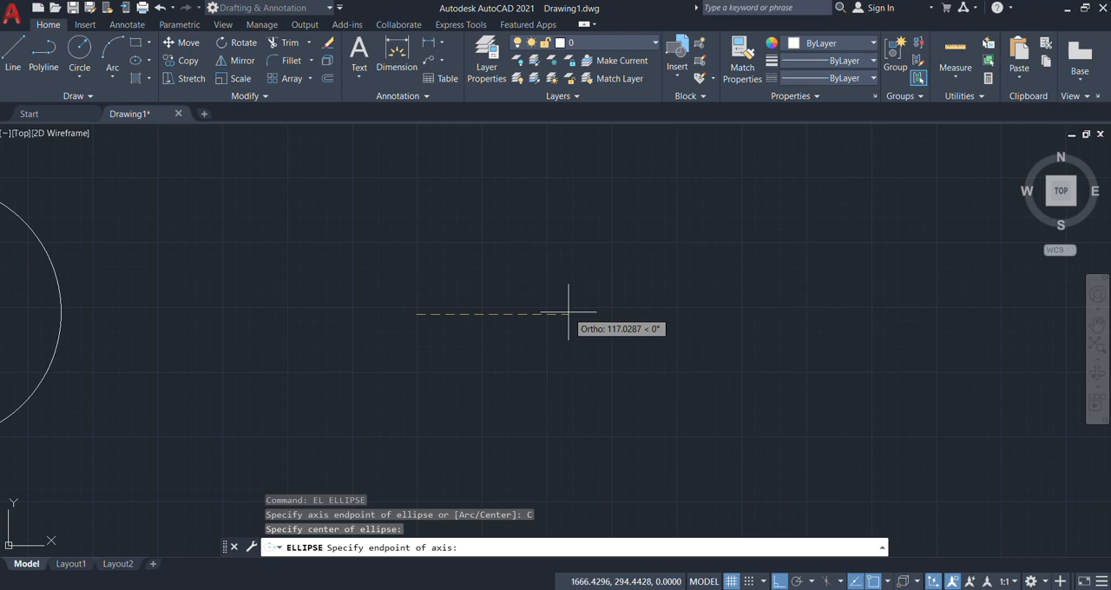
type("00")
key("Return")
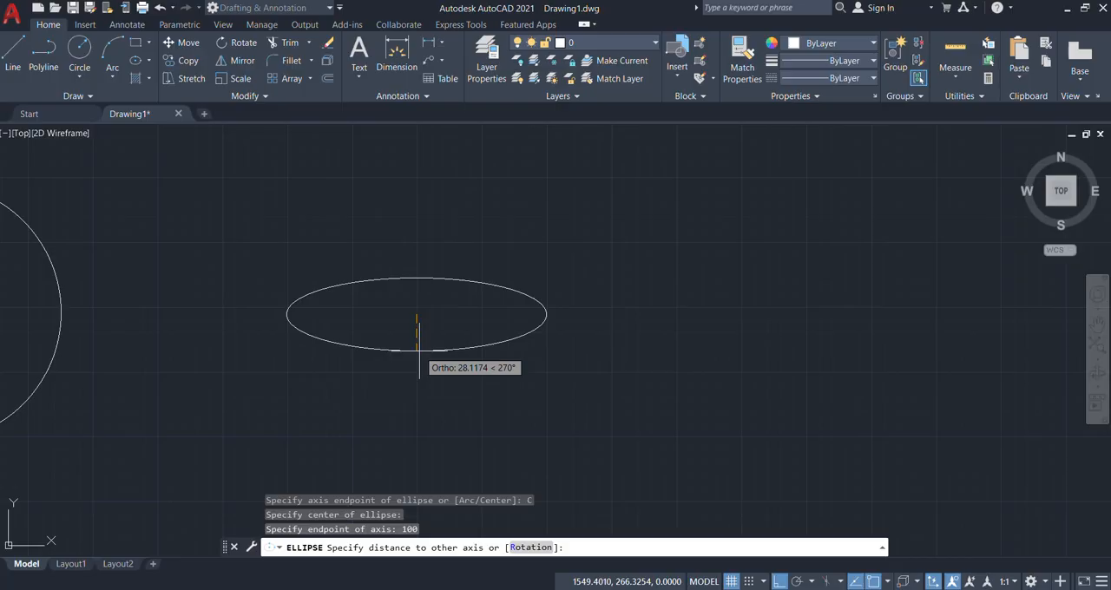
type("40")
key("Return")
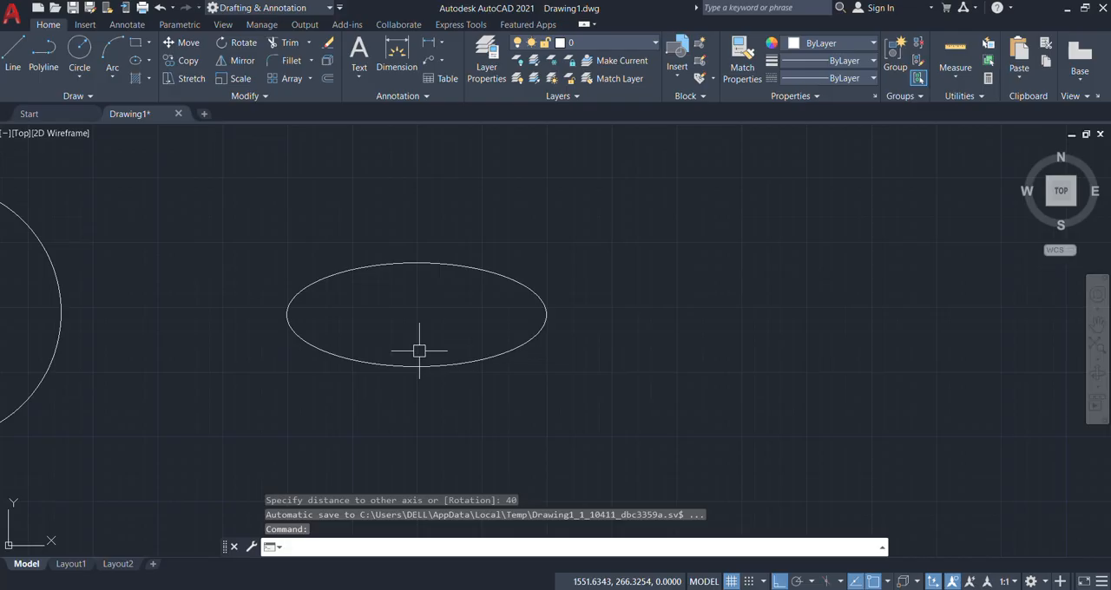
Step: Draw an ellipse by axis endpoints beside the center-based one, with a horizontal axis of 200 and other-axis distance of 40
key("Return")
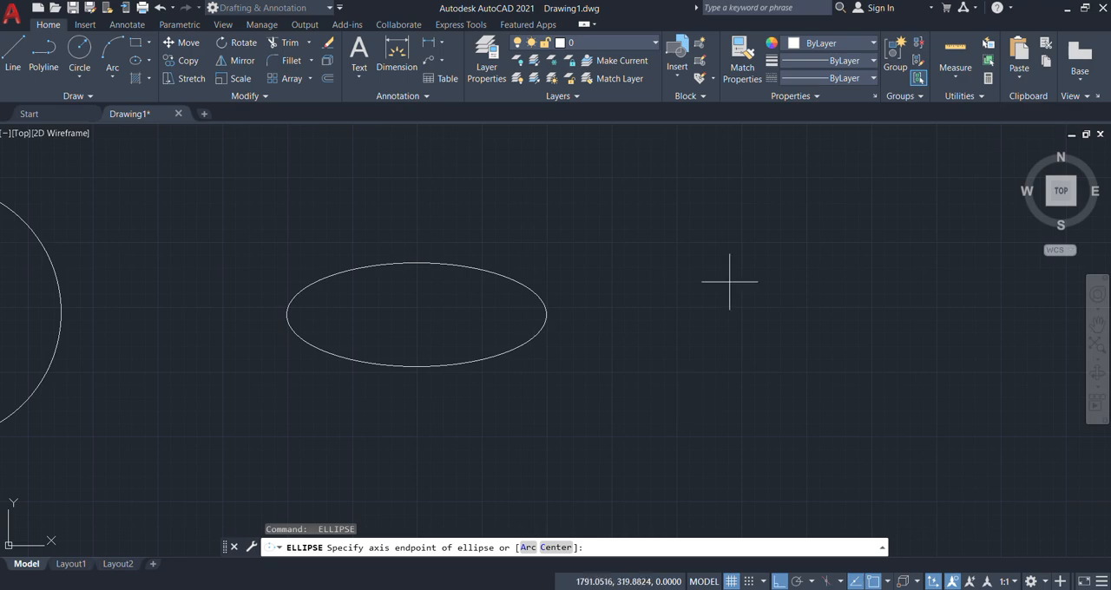
left_click(678, 306)
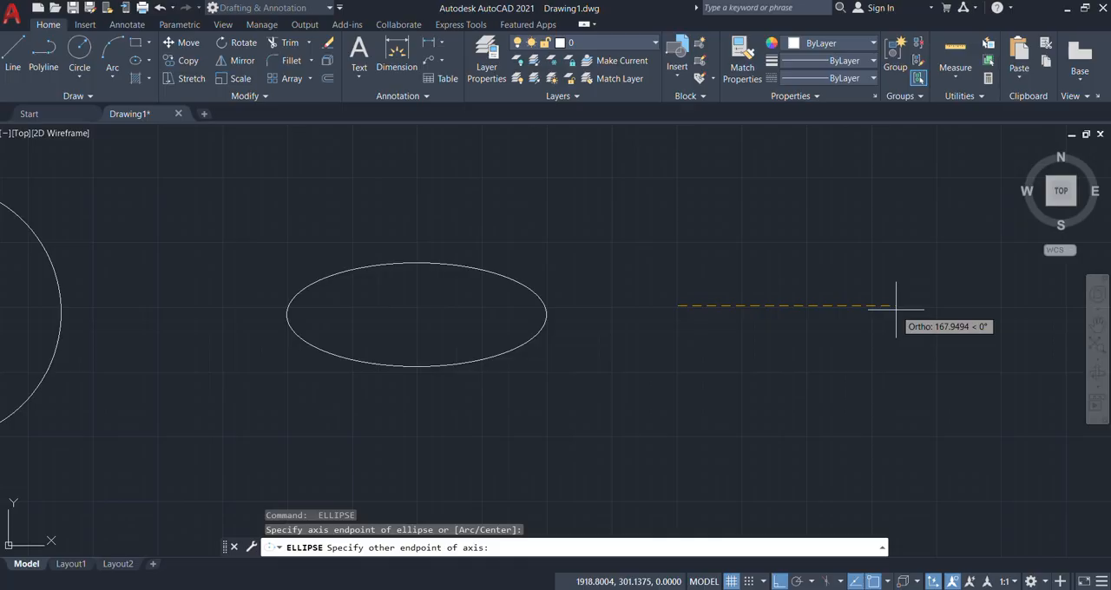
type("200")
key("Return")
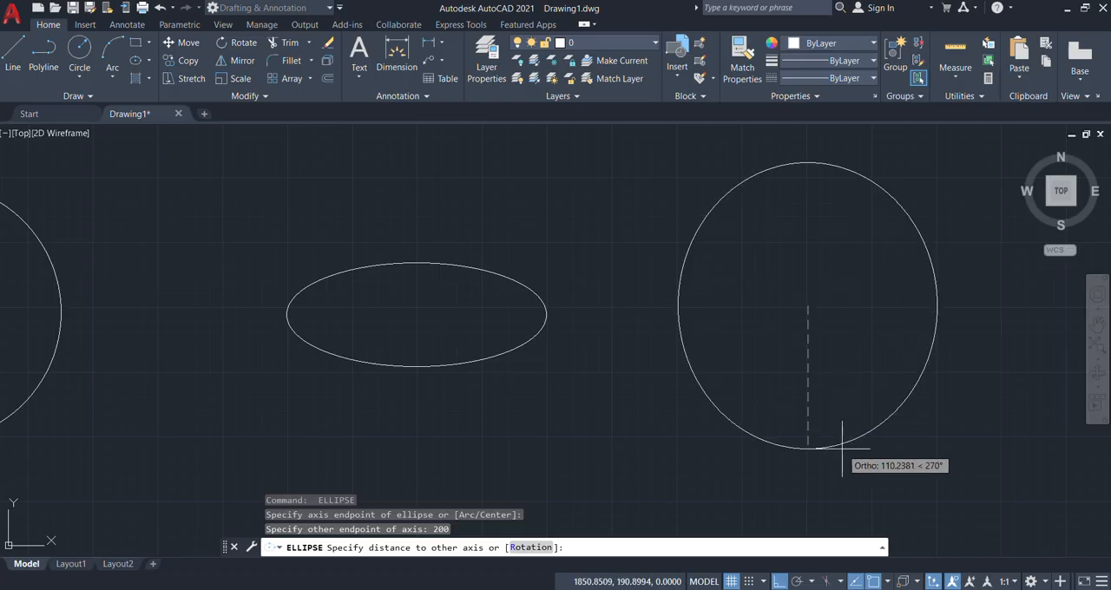
type("40")
key("Return")
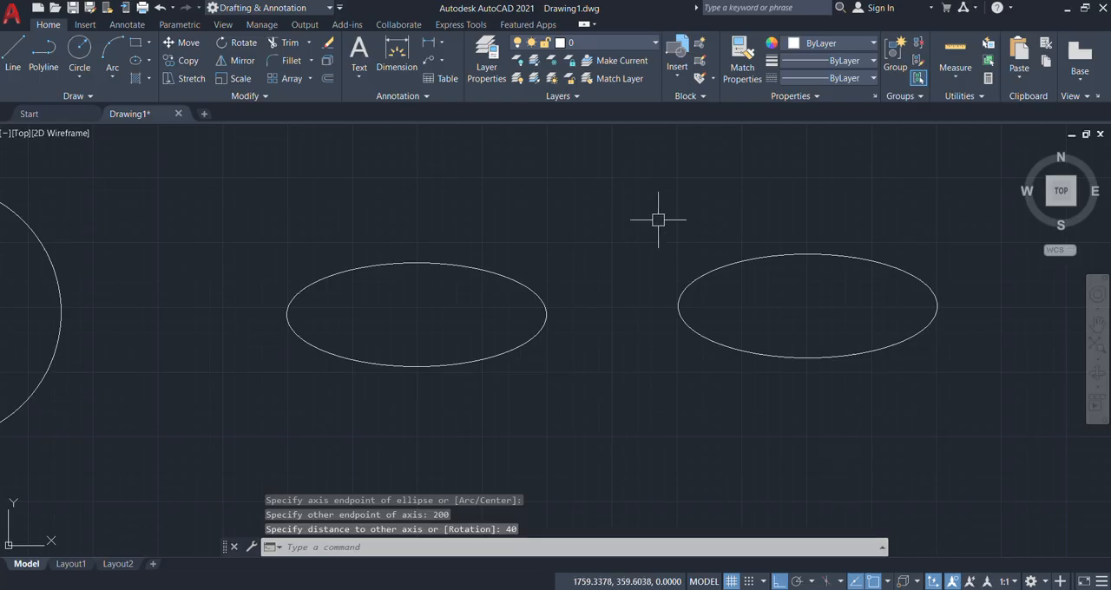
Step: Select the last two ellipses and compare their major and minor radii in Quick Properties, then clear the selection
left_click(742, 259)
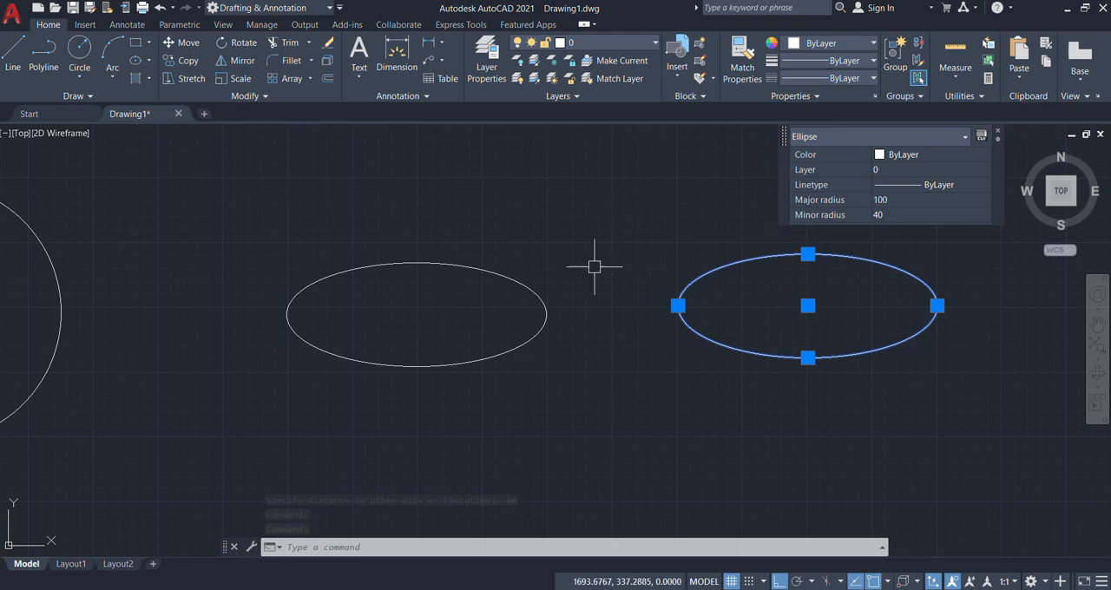
left_click(541, 299)
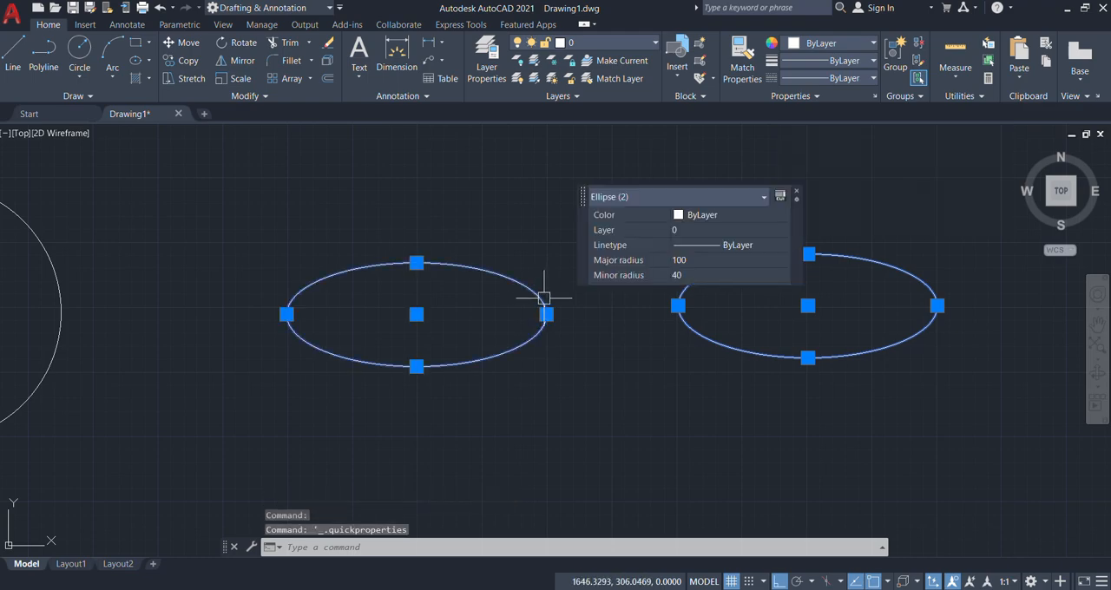
left_click(668, 196)
left_click(655, 216)
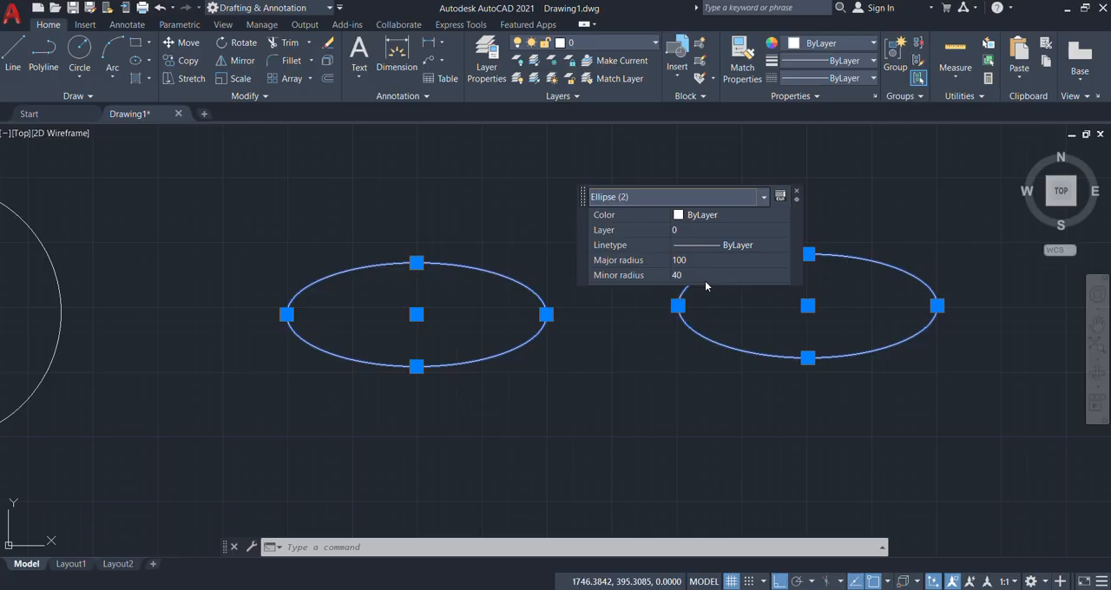
left_click(796, 190)
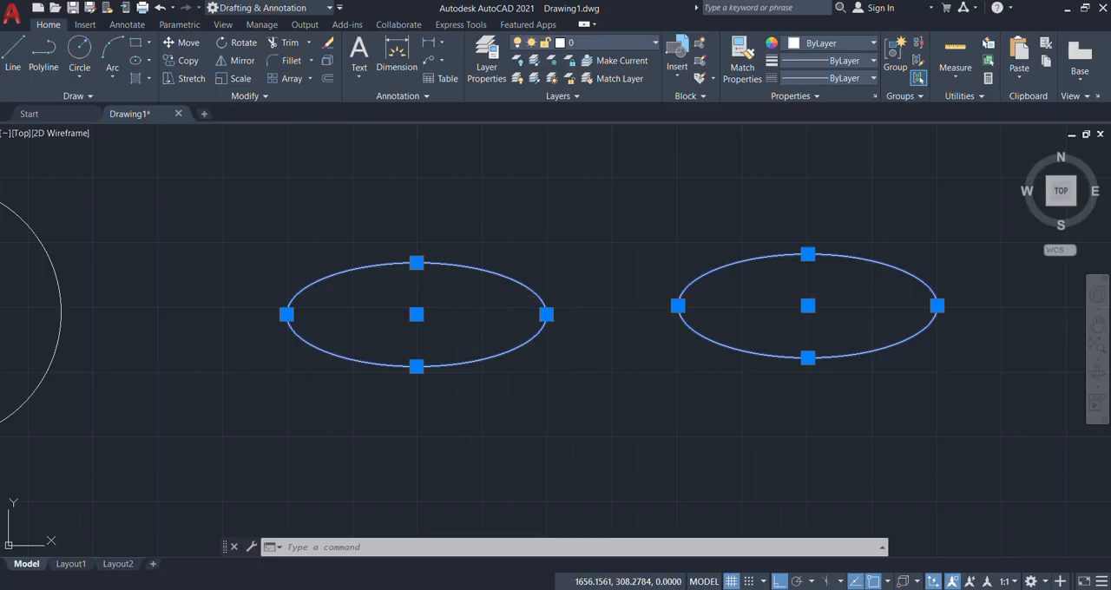
key("Escape")
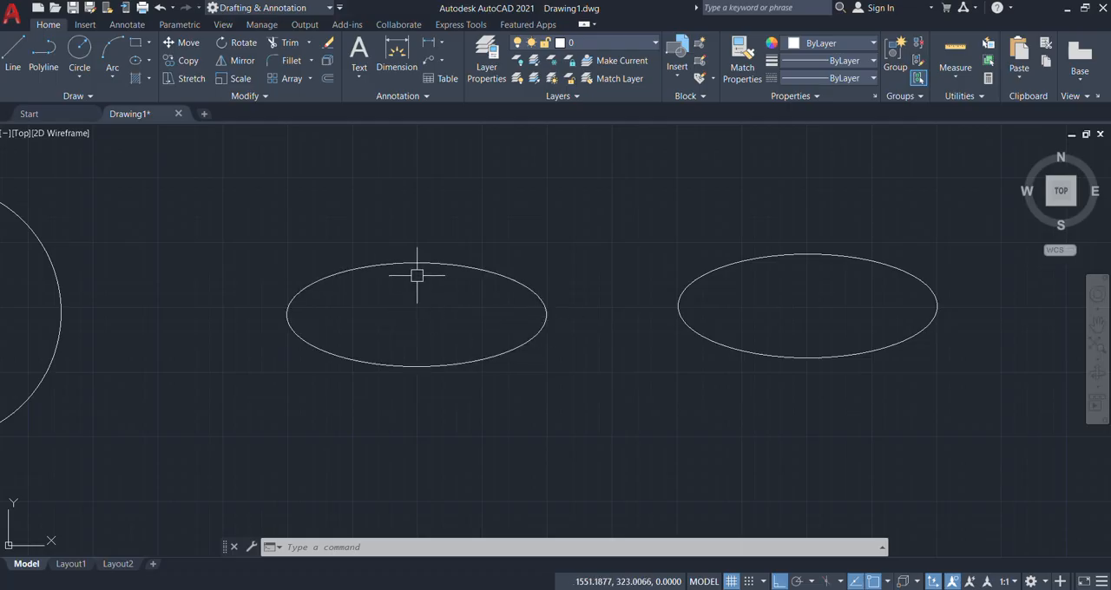
mouse_move(417, 258)
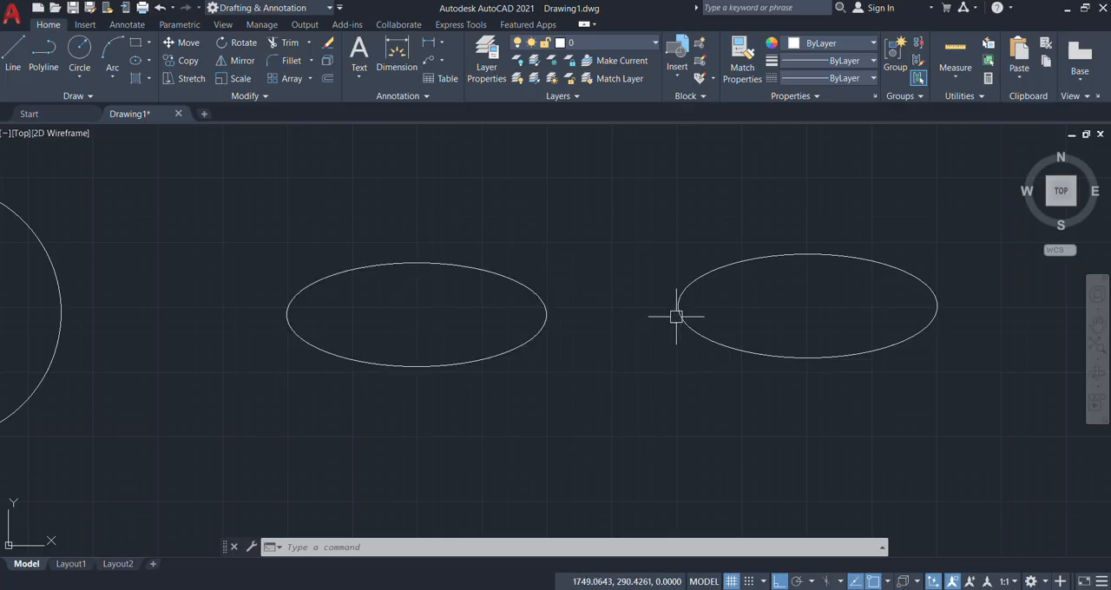
Step: Define the ellipse for an elliptical arc above the last two ellipses, with Ortho off, a near-horizontal axis of 200 and other-axis distance of 40
mouse_move(680, 306)
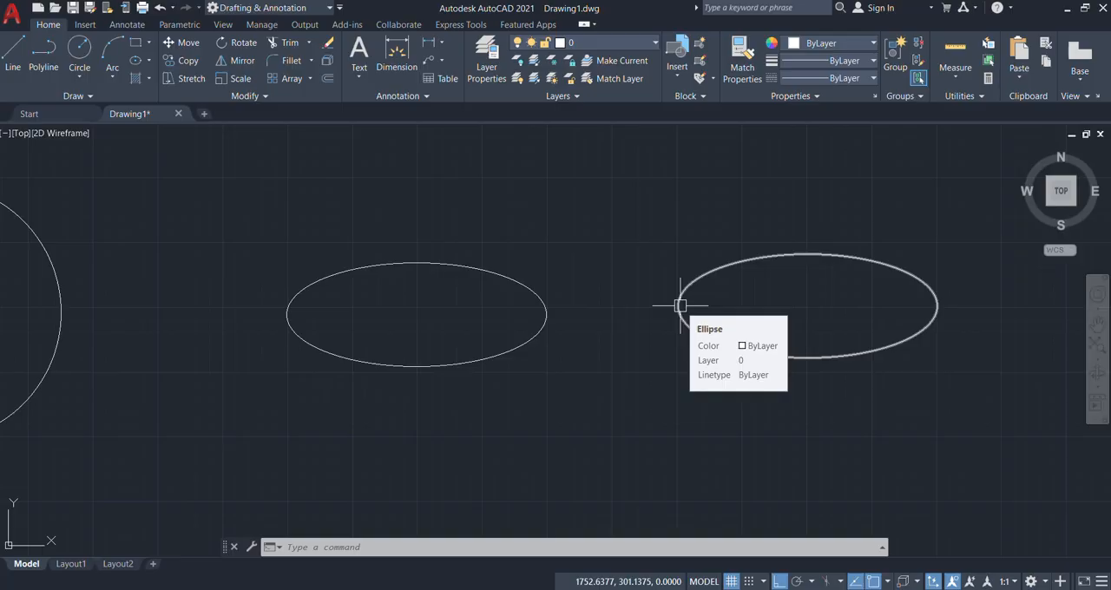
scroll(501, 365, "down", 5)
scroll(465, 369, "up", 3)
middle_click_drag(636, 258, 478, 359)
middle_click_drag(526, 286, 504, 316)
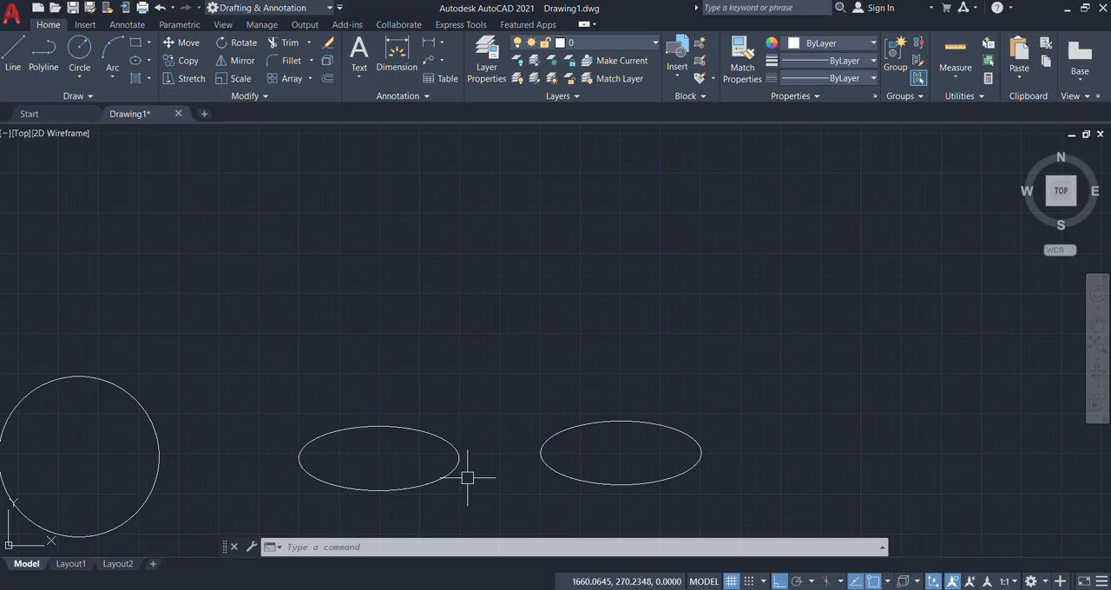
key("ctrl+shift+p")
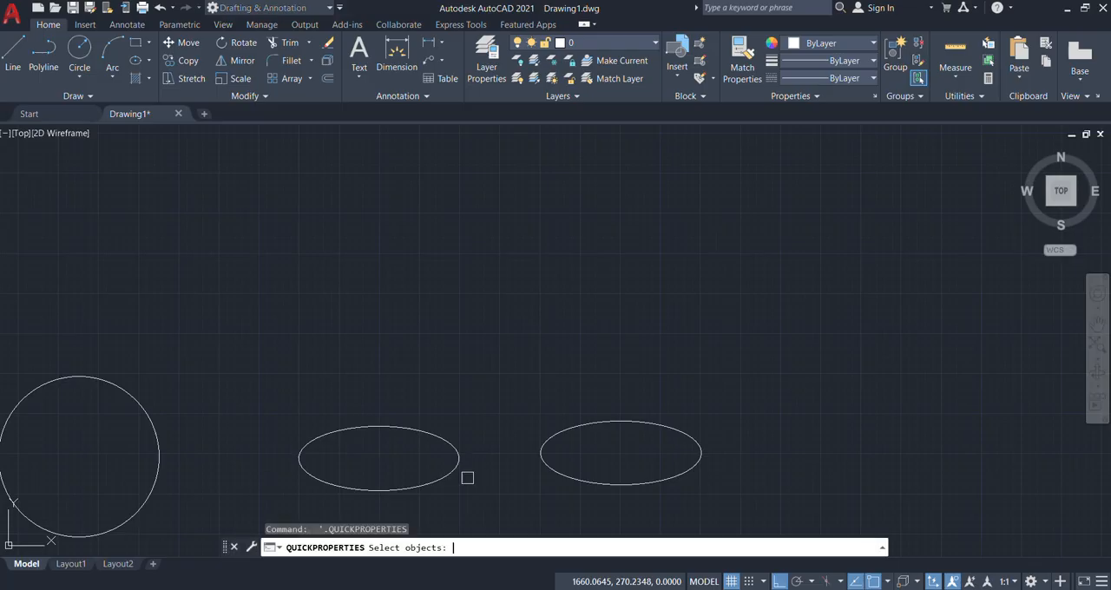
key("Escape")
type("EL")
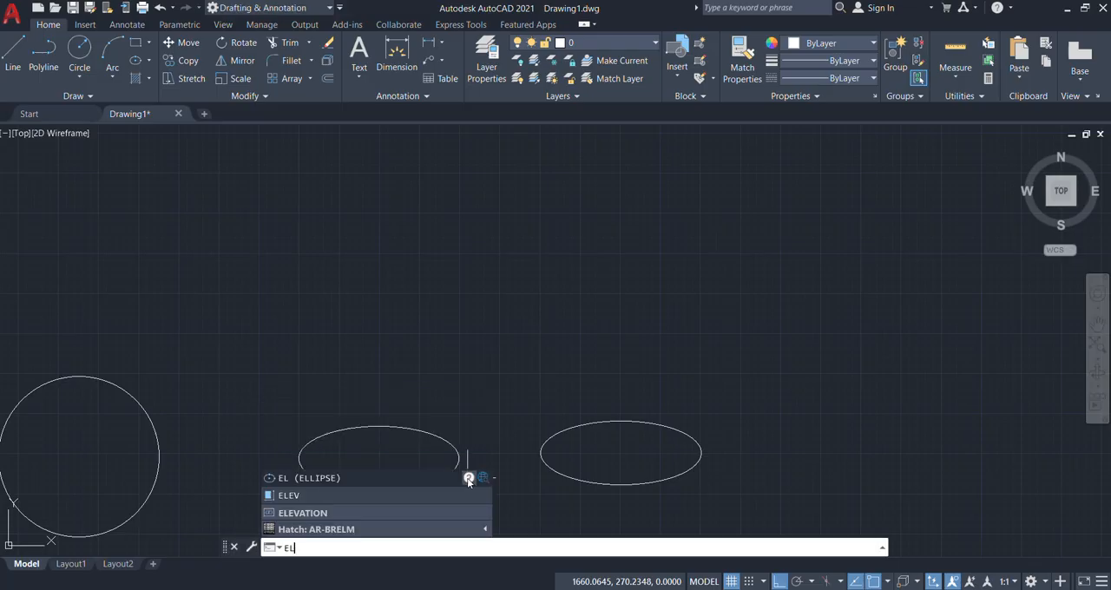
key("Return")
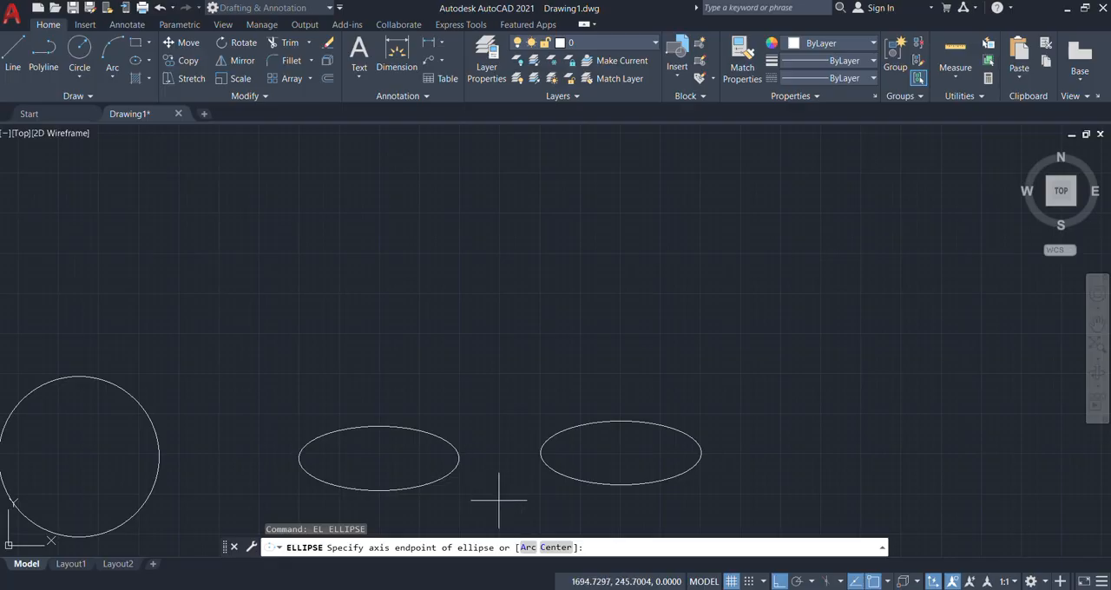
left_click(527, 547)
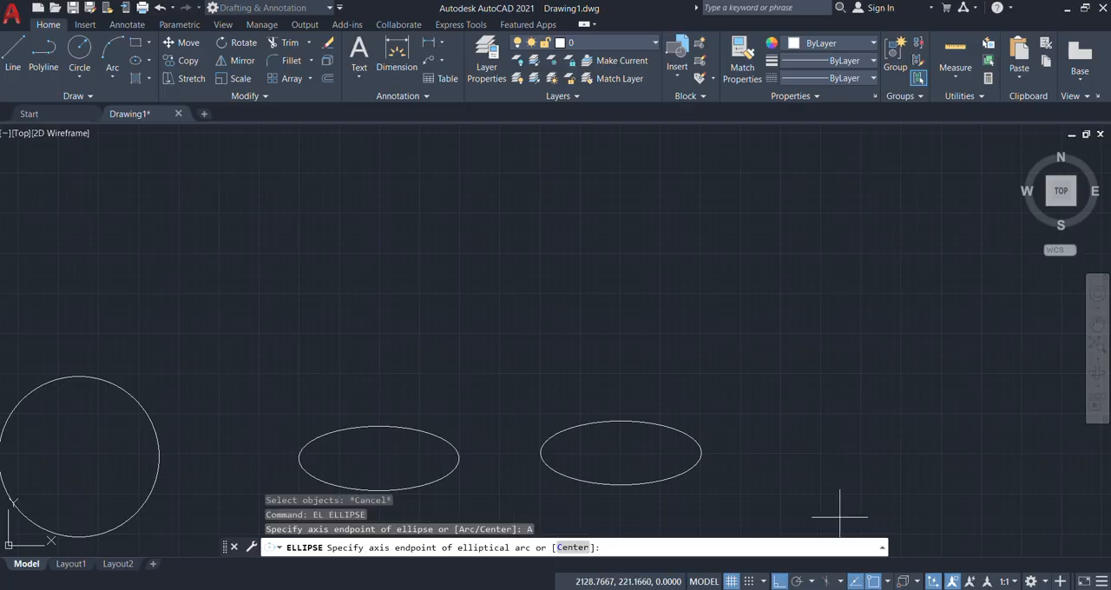
left_click(779, 582)
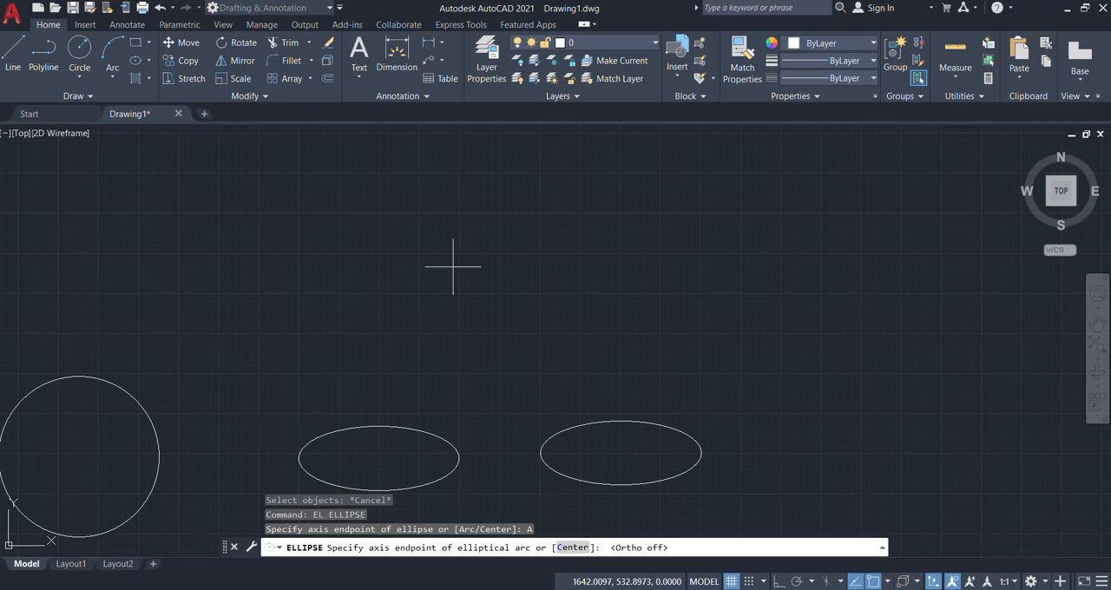
left_click(487, 268)
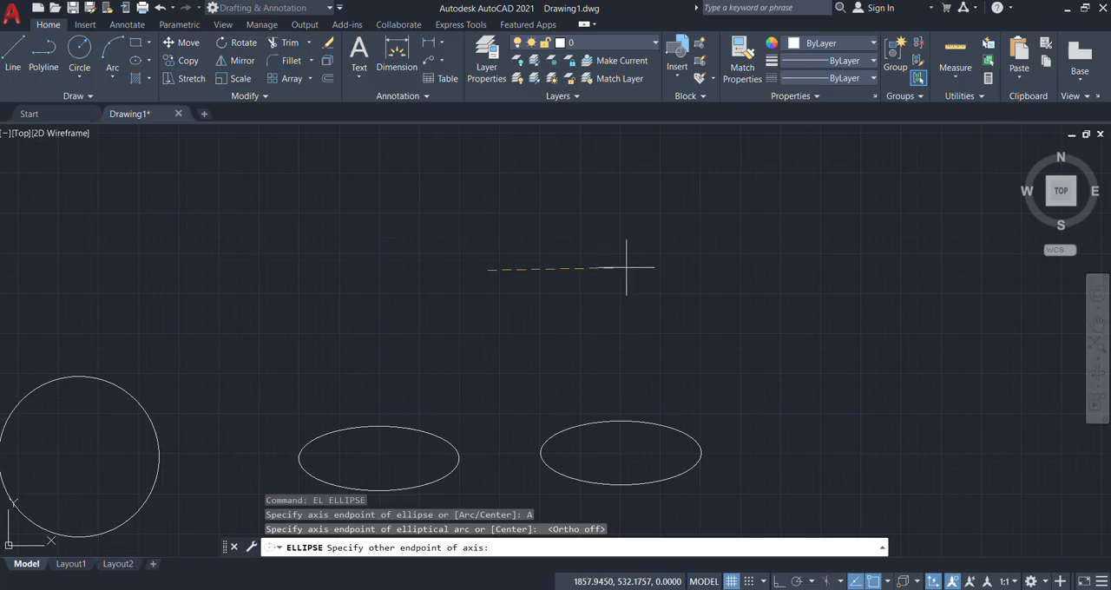
type("200")
key("Return")
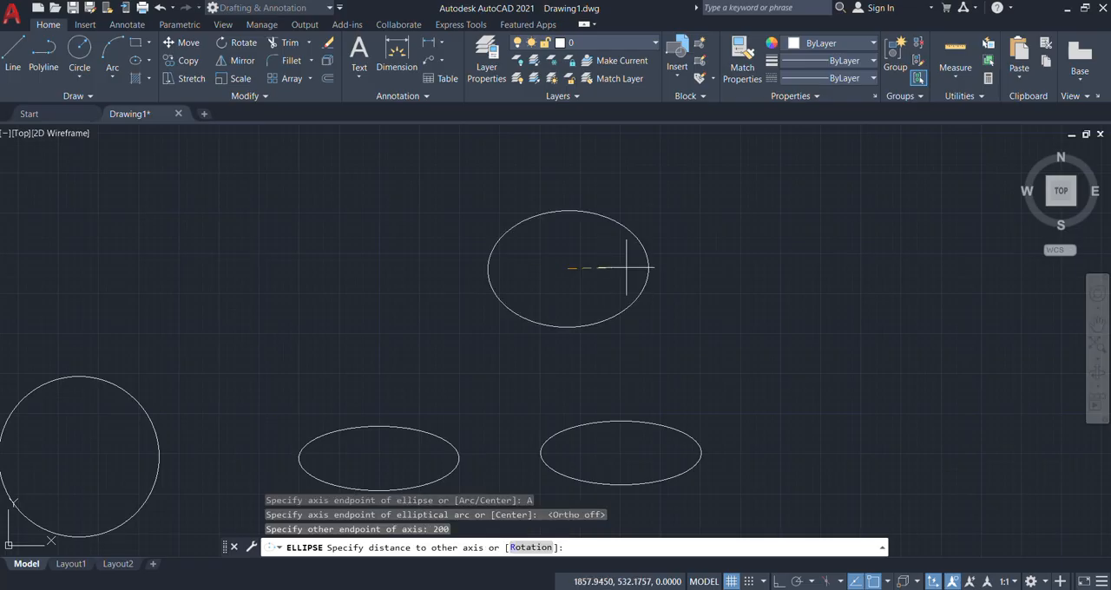
type("40")
key("Return")
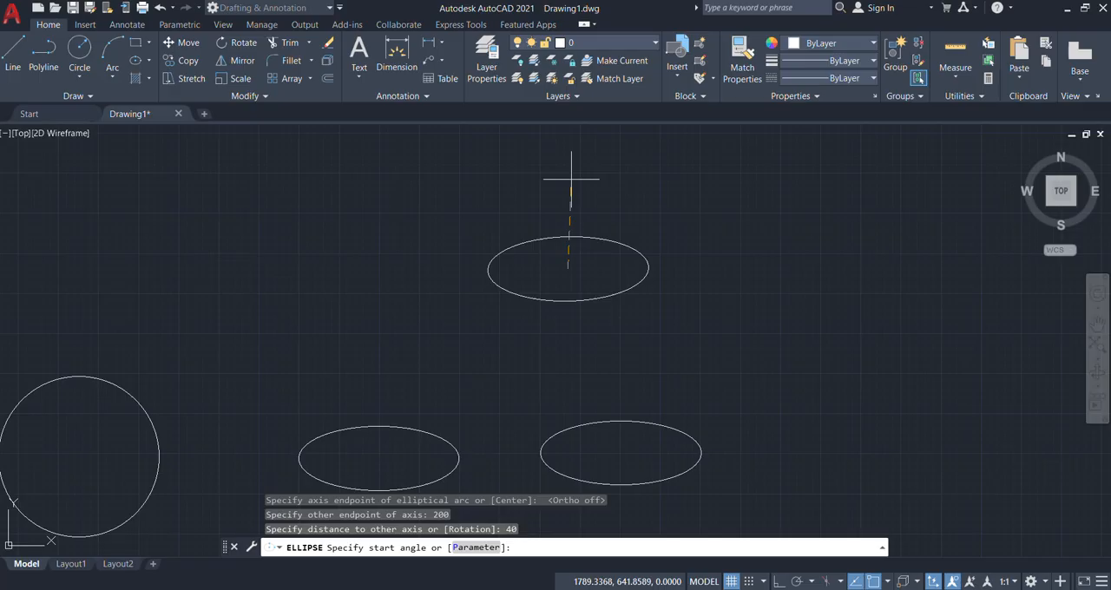
Step: Start the elliptical arc at the ellipse's right axis end with Ortho on, and end it freehand just below the left end with Ortho off
left_click(780, 582)
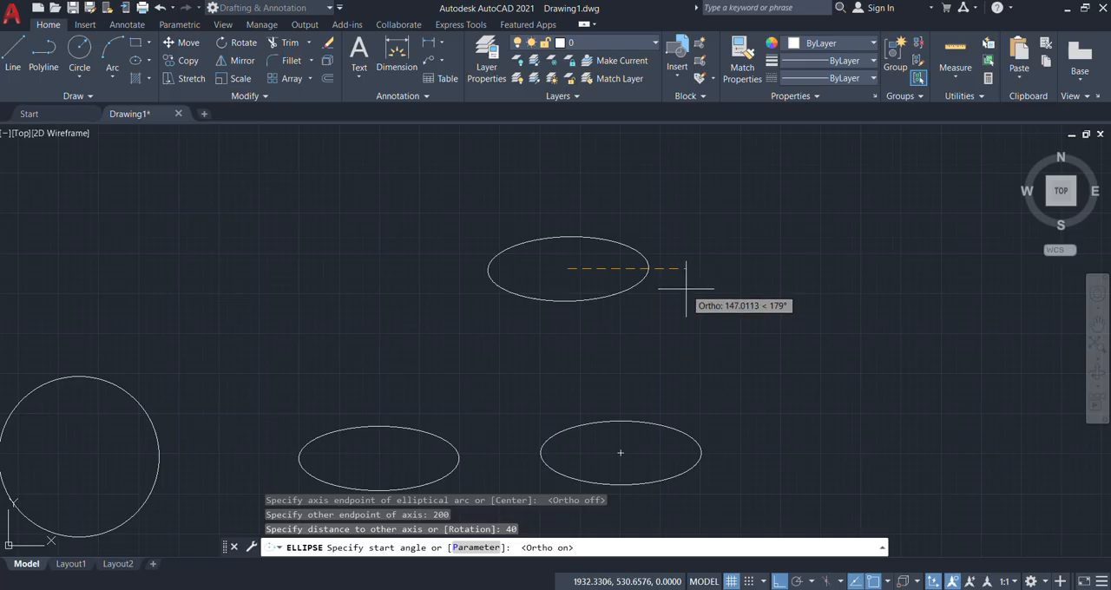
left_click(738, 268)
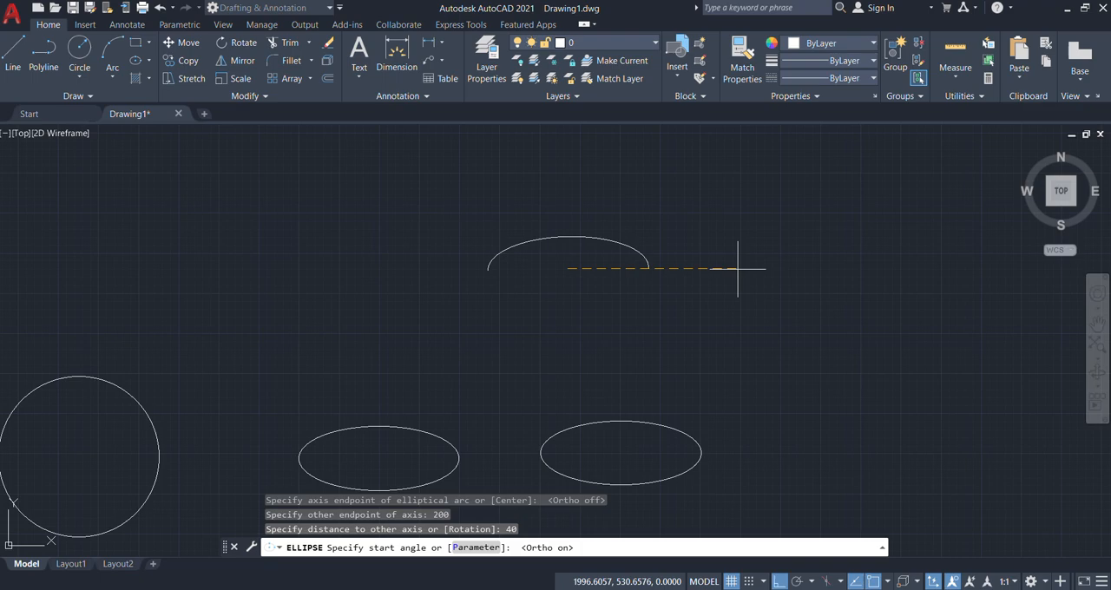
left_click(738, 268)
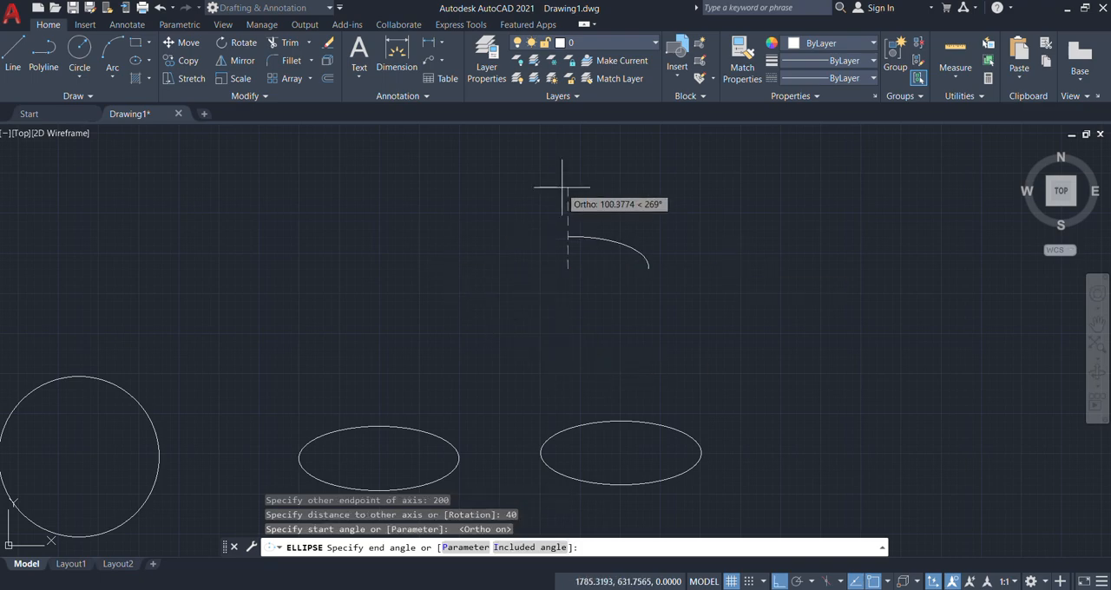
left_click(780, 583)
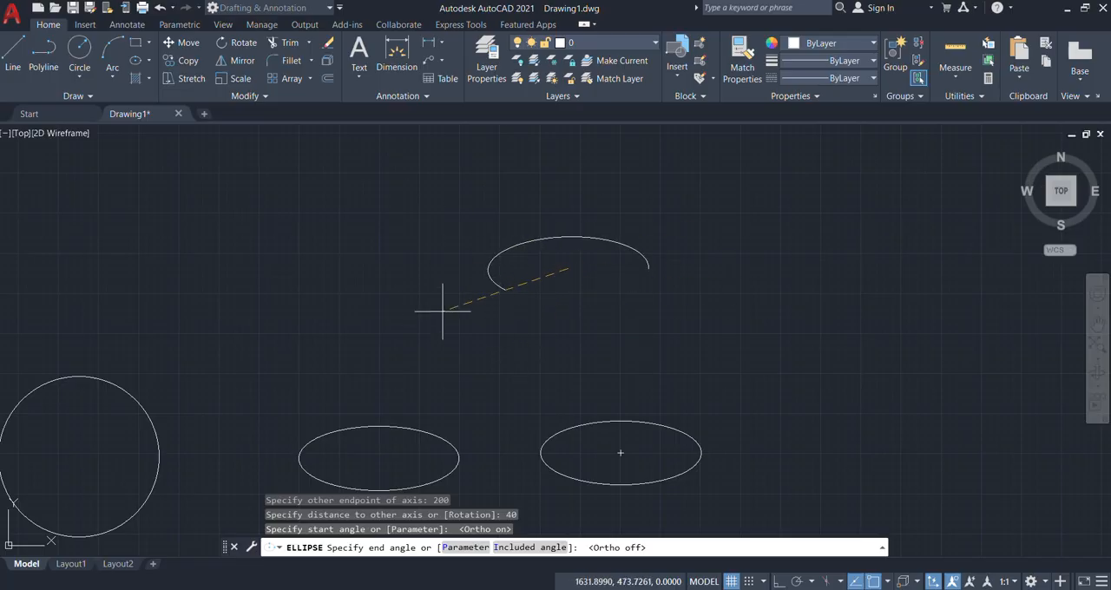
left_click(428, 288)
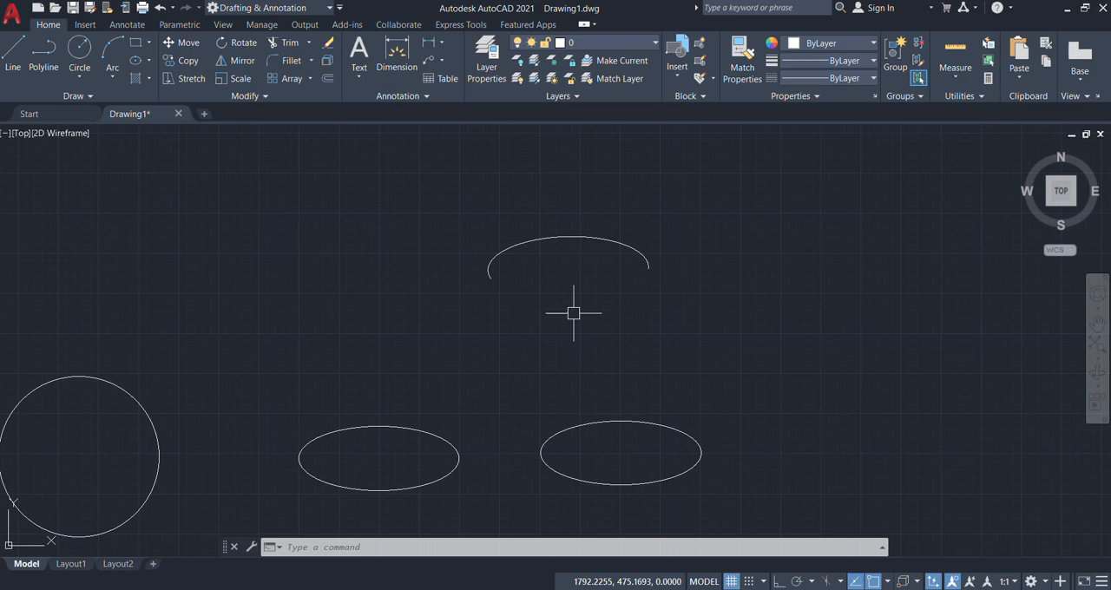
Step: Hatch the inside of the ellipse nearest the circle with the STARS pattern at scale 1 and finish the hatch
type("H")
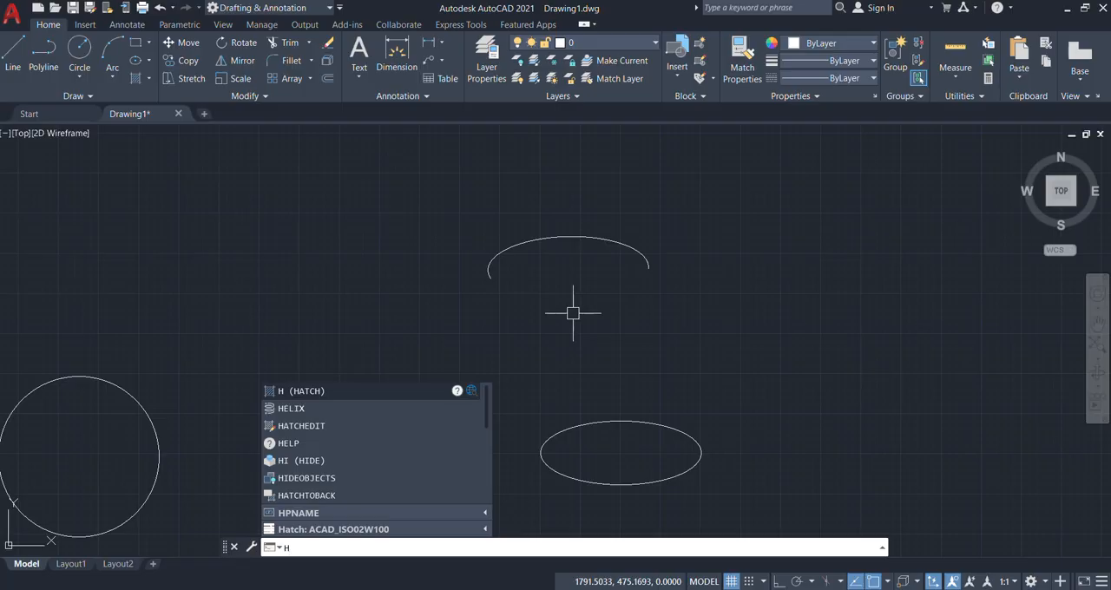
key("Return")
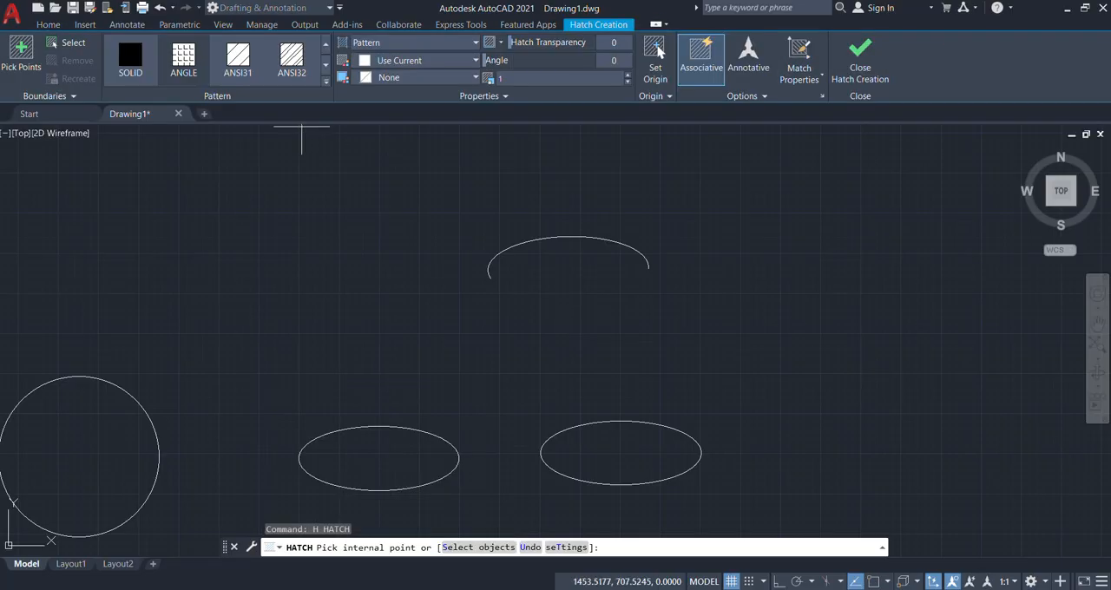
left_click(326, 82)
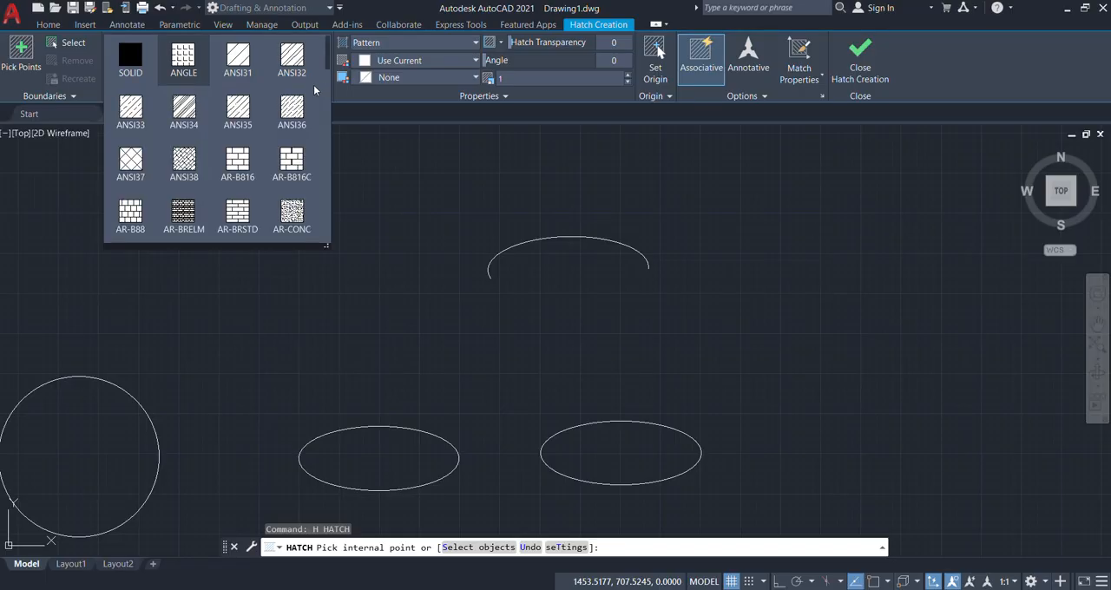
scroll(248, 129, "down", 3)
scroll(216, 138, "down", 10)
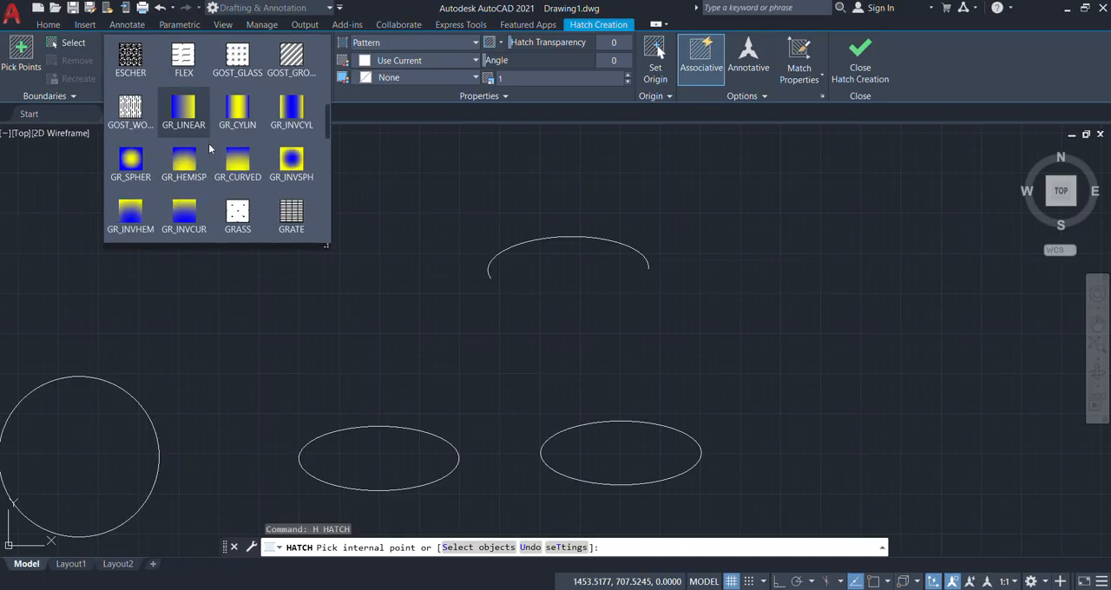
scroll(208, 151, "down", 4)
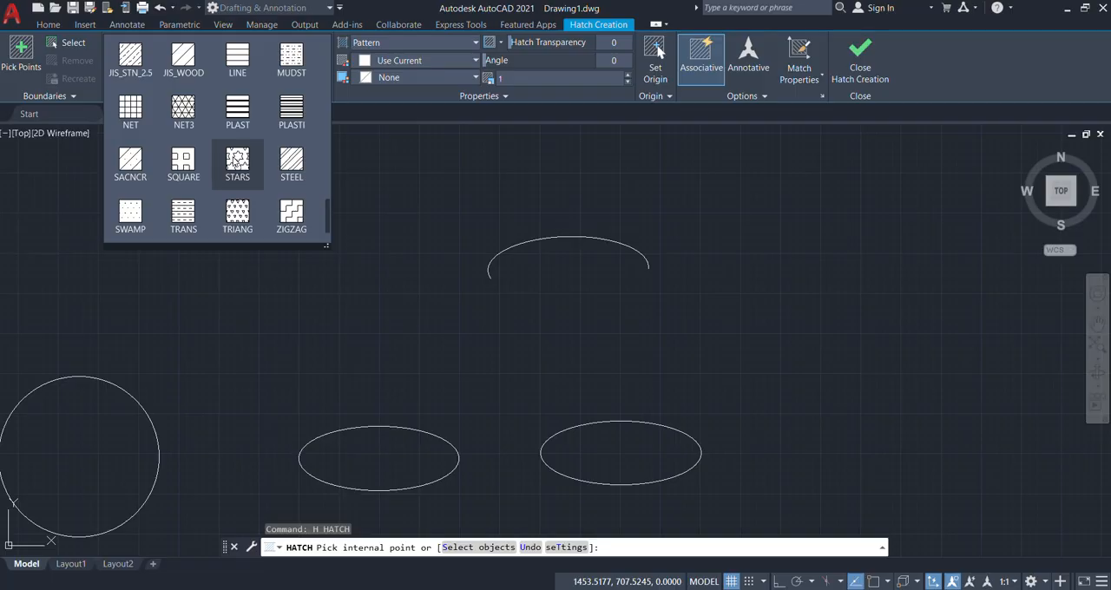
left_click(236, 160)
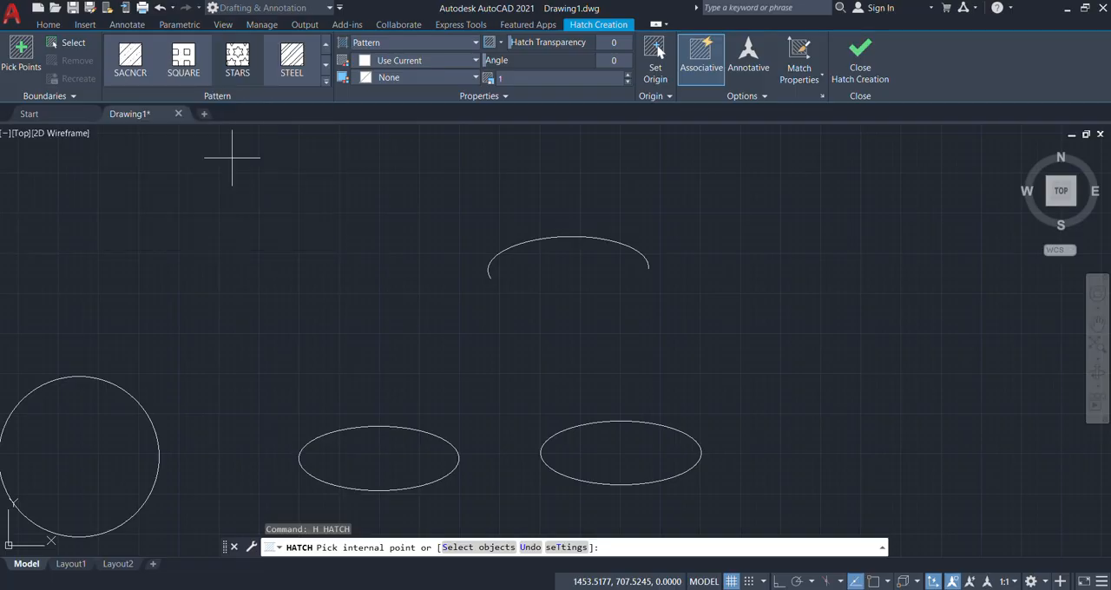
left_click(382, 458)
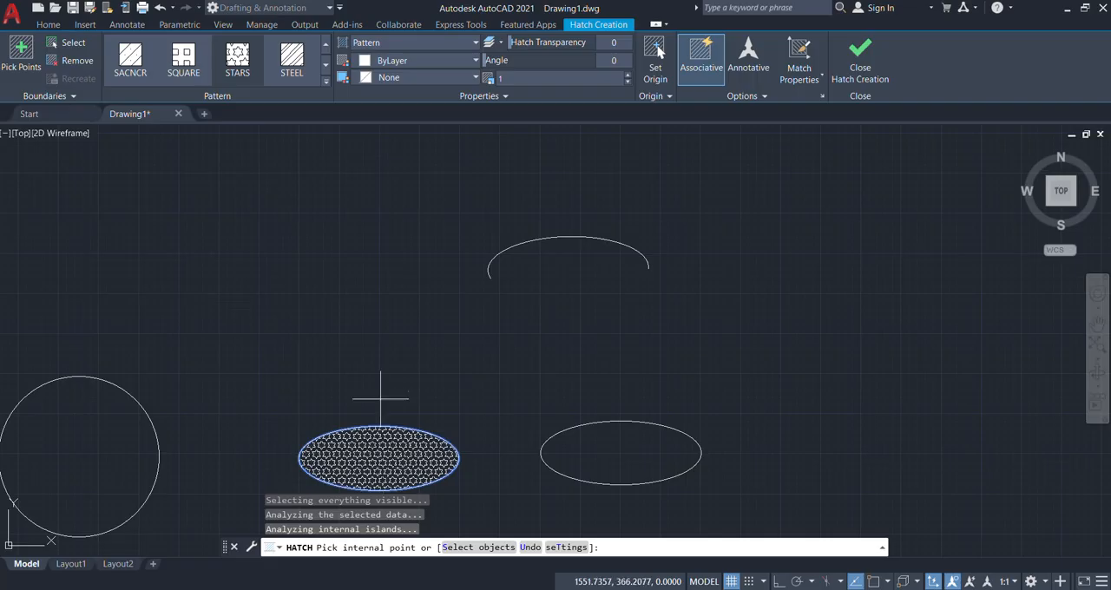
scroll(377, 397, "down", 2)
scroll(366, 452, "up", 7)
scroll(304, 316, "up", 2)
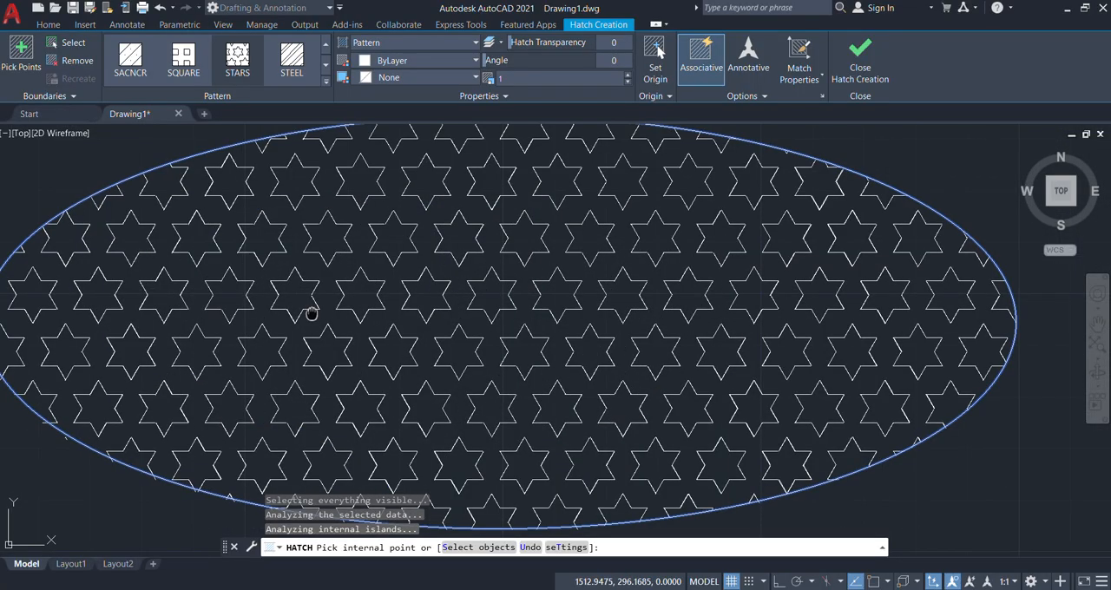
scroll(334, 299, "down", 4)
scroll(382, 319, "up", 3)
scroll(382, 319, "down", 5)
scroll(382, 317, "up", 1)
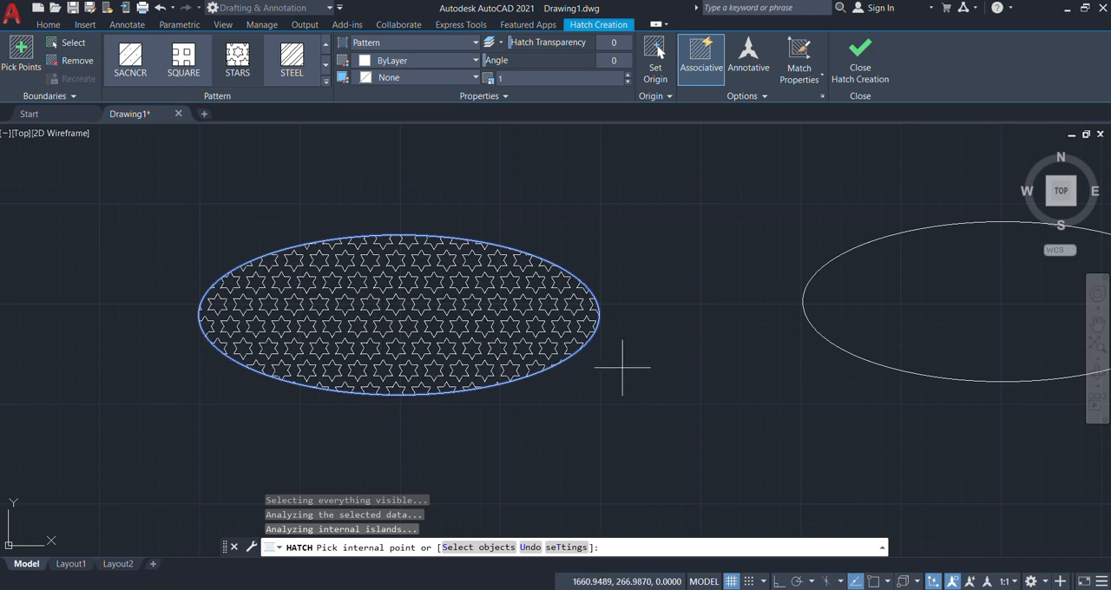
left_click(855, 52)
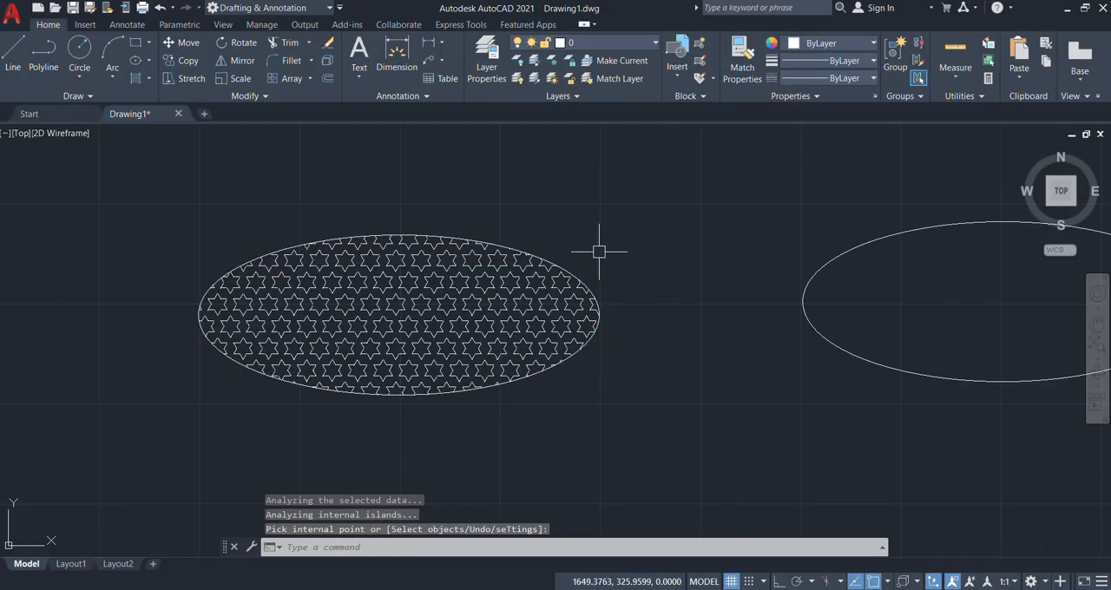
Step: Examine the star hatch in the ellipse up close and in relation to the other drawn shapes
scroll(458, 255, "down", 8)
scroll(459, 280, "up", 10)
middle_click_drag(382, 314, 457, 306)
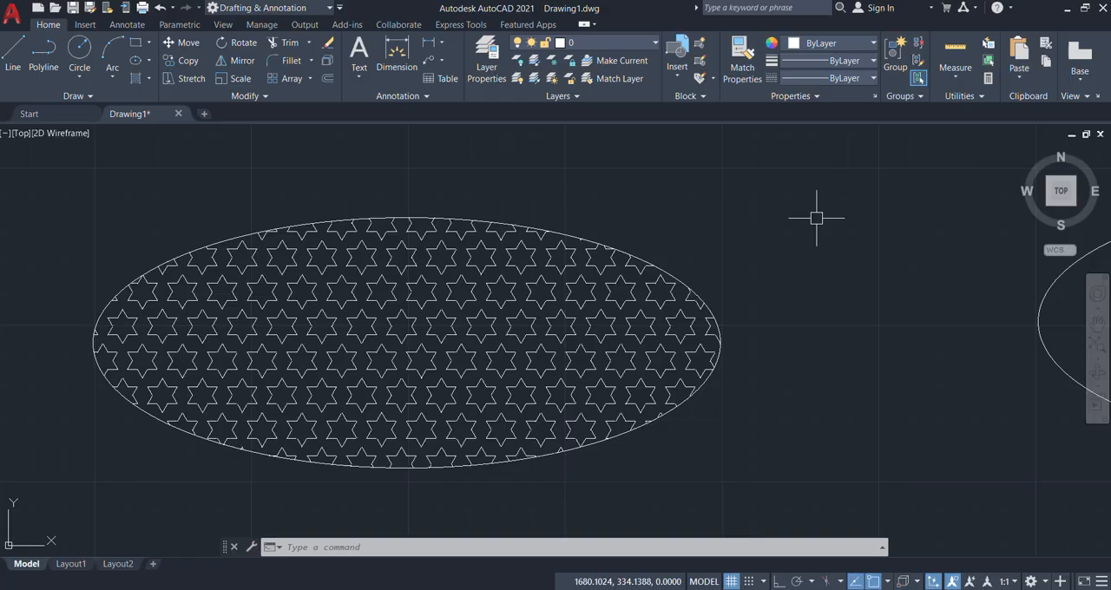
scroll(486, 276, "down", 5)
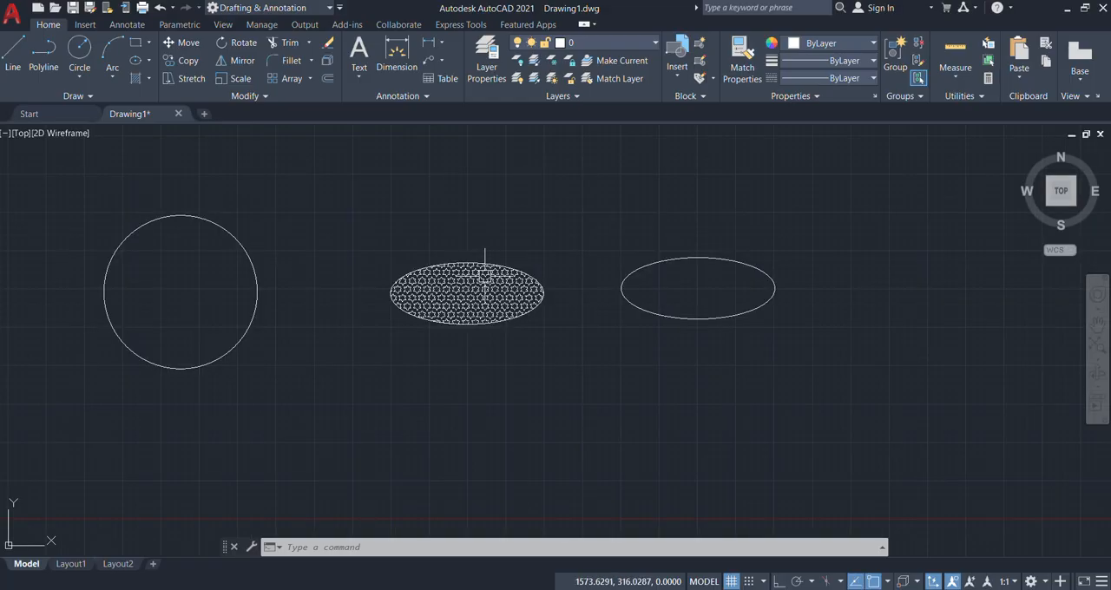
scroll(485, 276, "down", 4)
middle_click_drag(245, 285, 387, 312)
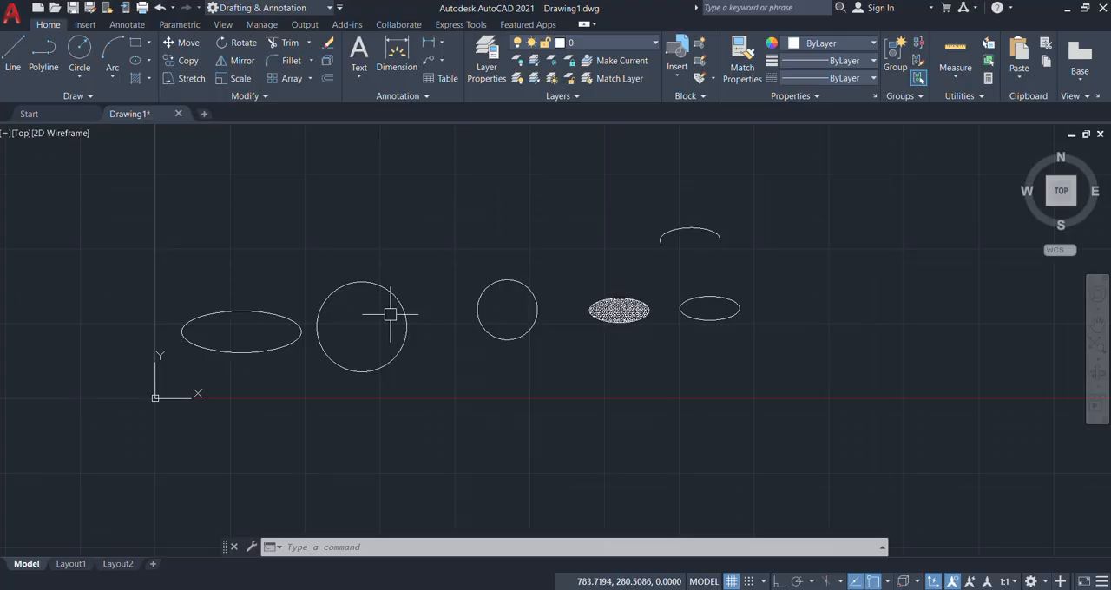
scroll(657, 317, "up", 6)
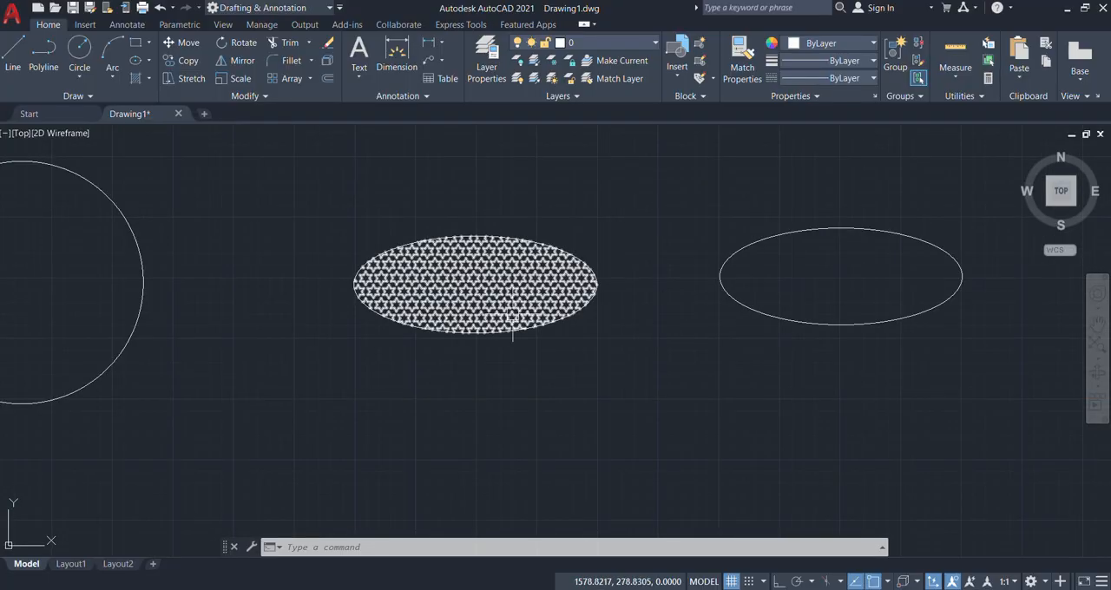
scroll(482, 274, "down", 3)
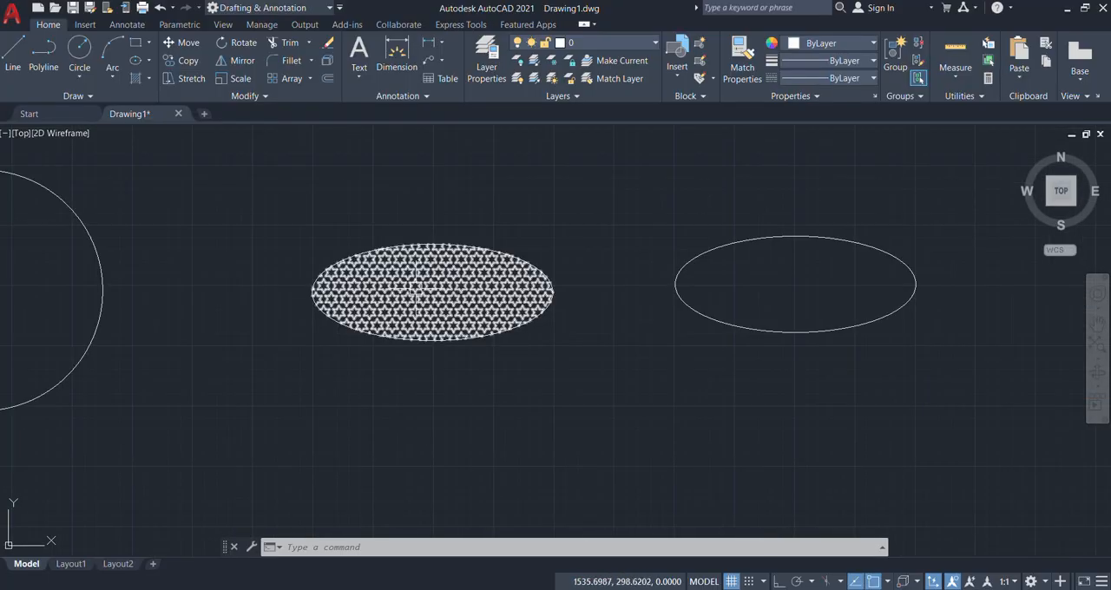
scroll(633, 330, "up", 2)
middle_click_drag(348, 289, 430, 386)
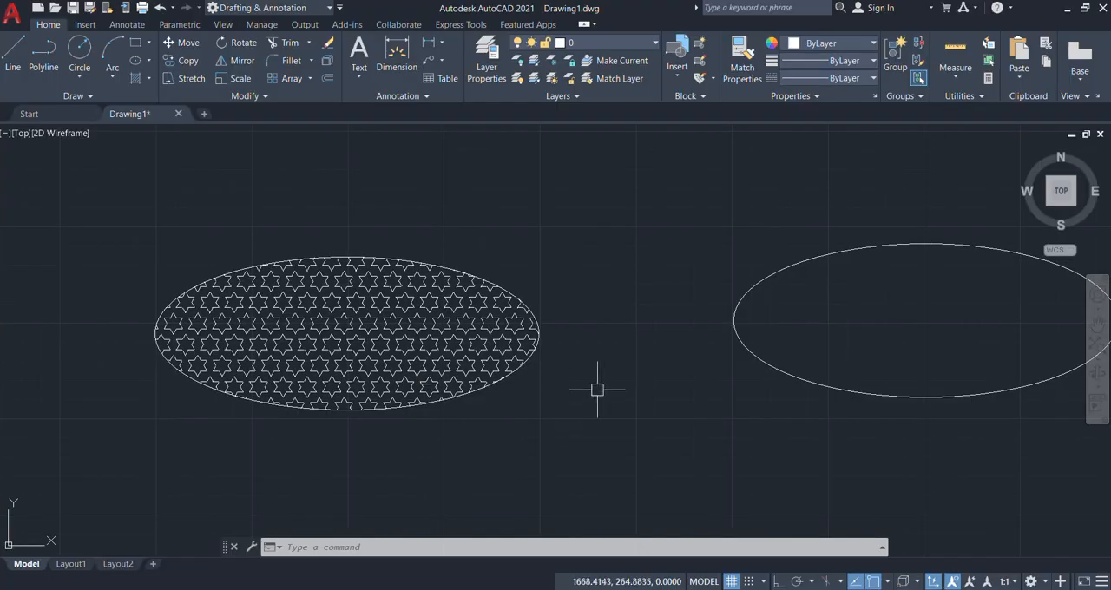